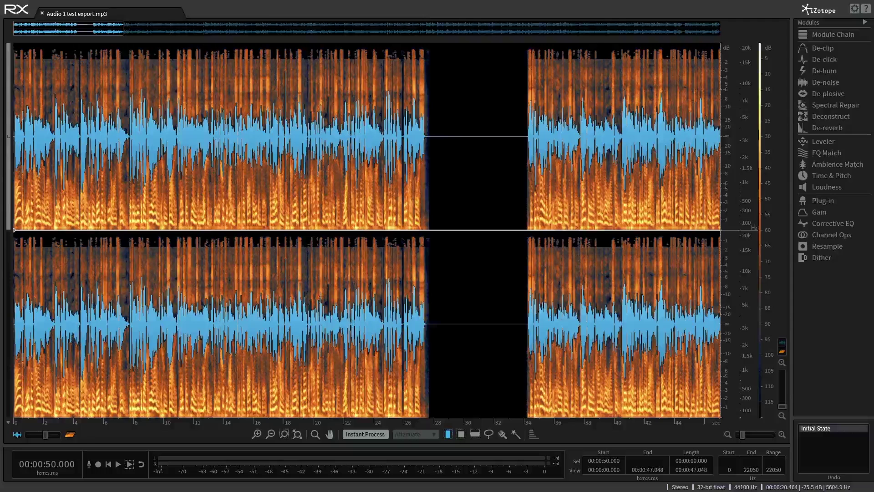
- Return to the file start and play the voice-over's opening, then stop playback
{"action": "key", "text": "Home"}
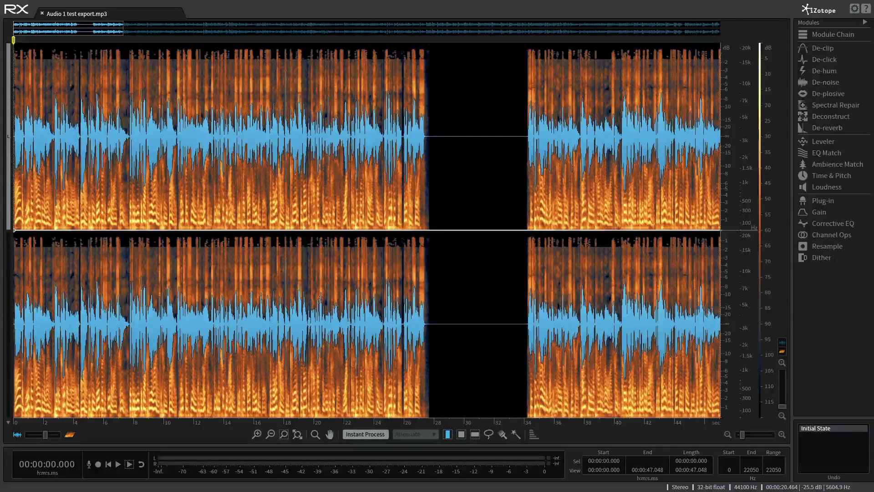
{"action": "key", "text": "space"}
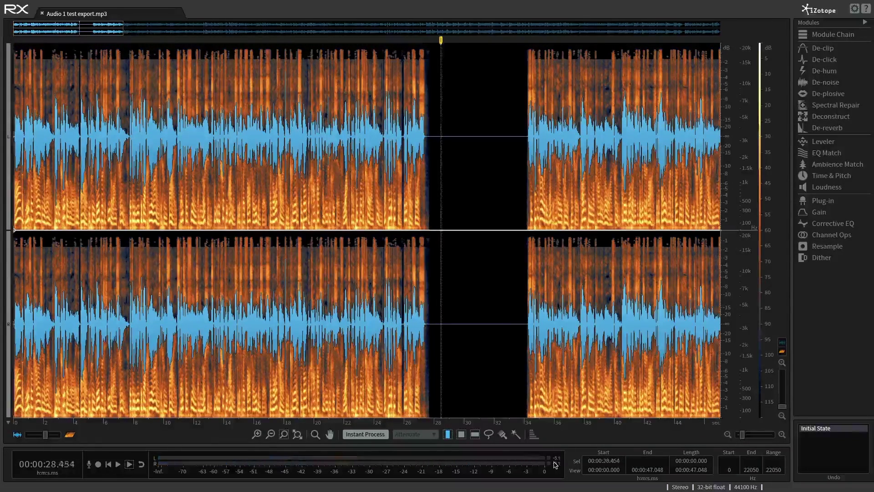
{"action": "key", "text": "space"}
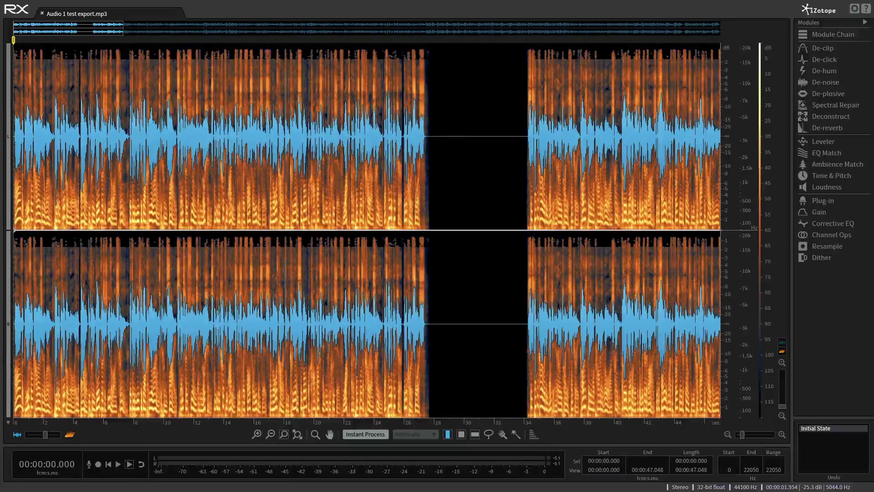
{"action": "scroll", "coordinate": [42, 116], "scroll_direction": "up", "scroll_amount": 2}
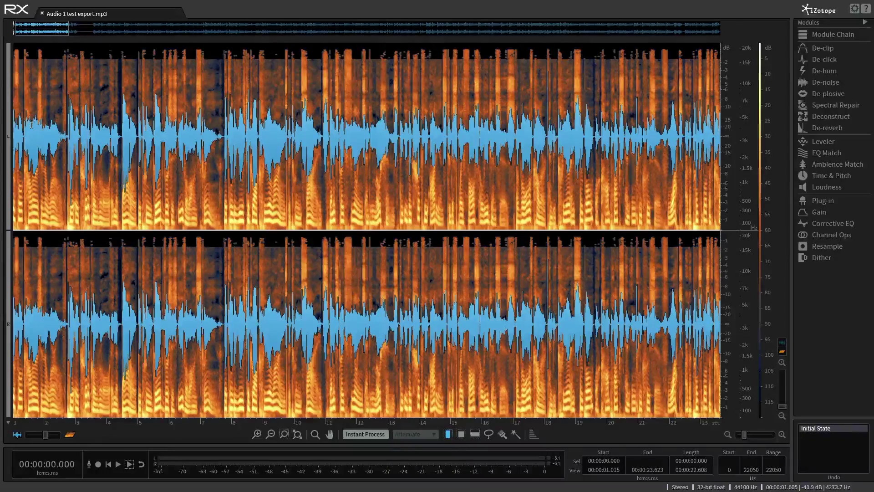
- Replay the opening words from about 1.4–1.7 s, stopping around 4 s each time
{"action": "left_click", "coordinate": [31, 125]}
{"action": "key", "text": "space"}
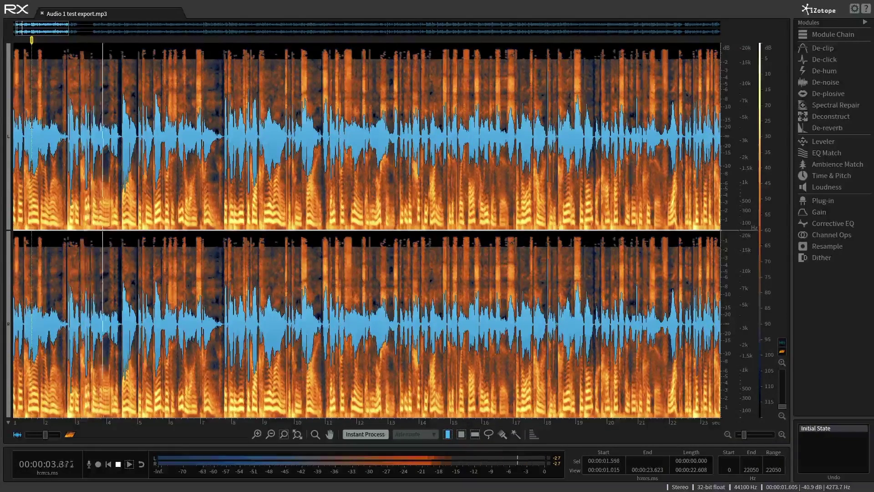
{"action": "key", "text": "space"}
{"action": "left_click", "coordinate": [35, 143]}
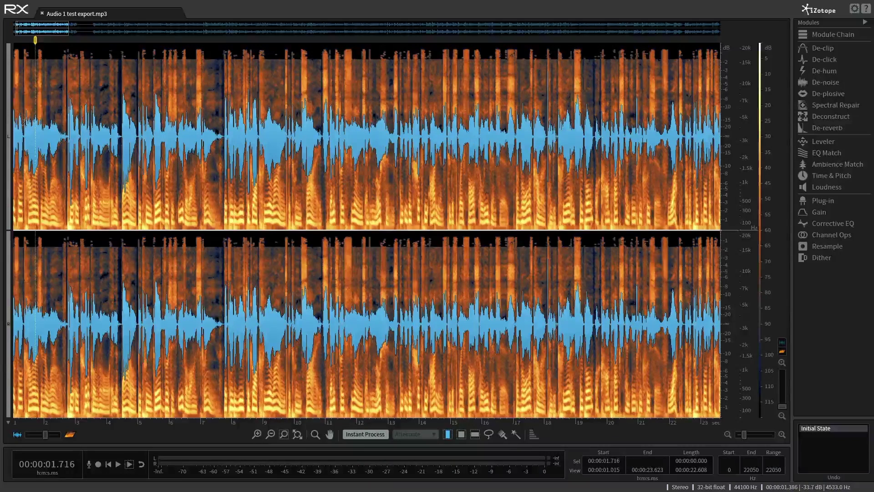
{"action": "left_click", "coordinate": [25, 122]}
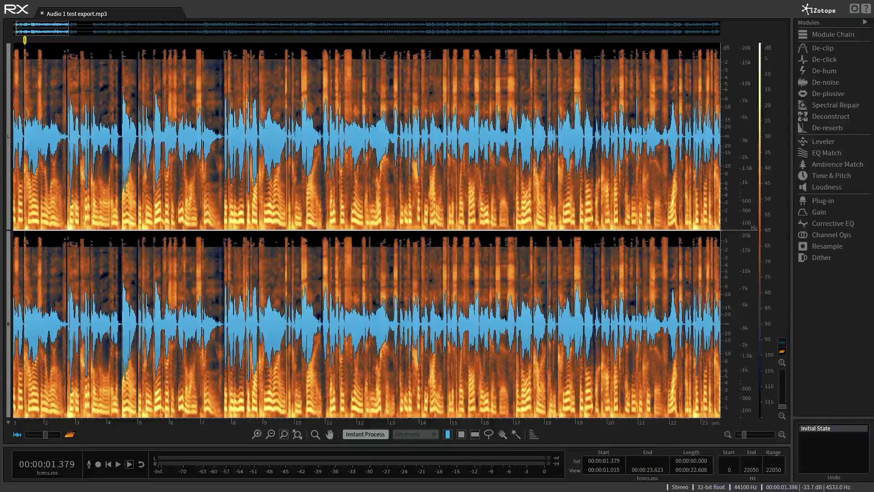
{"action": "key", "text": "space"}
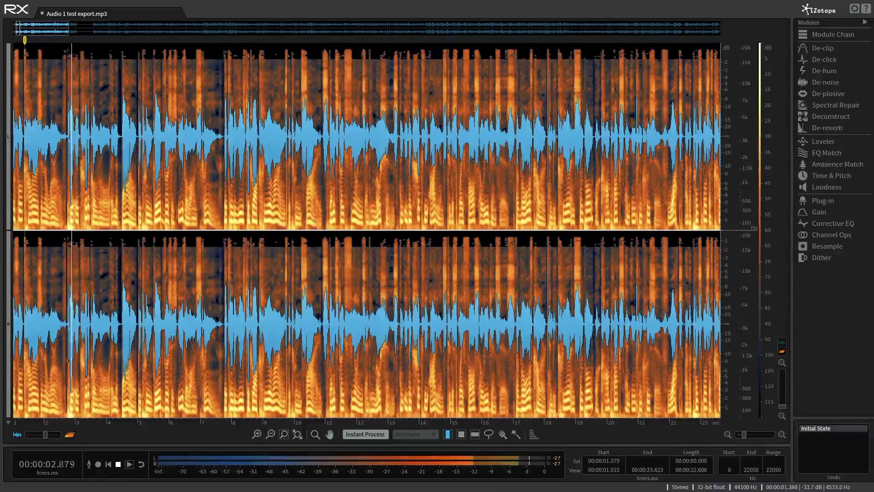
{"action": "key", "text": "space"}
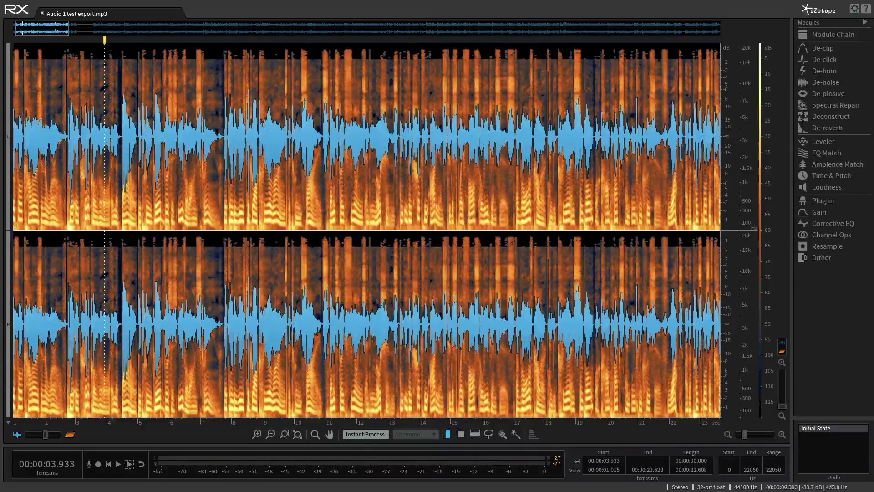
{"action": "left_click", "coordinate": [25, 98]}
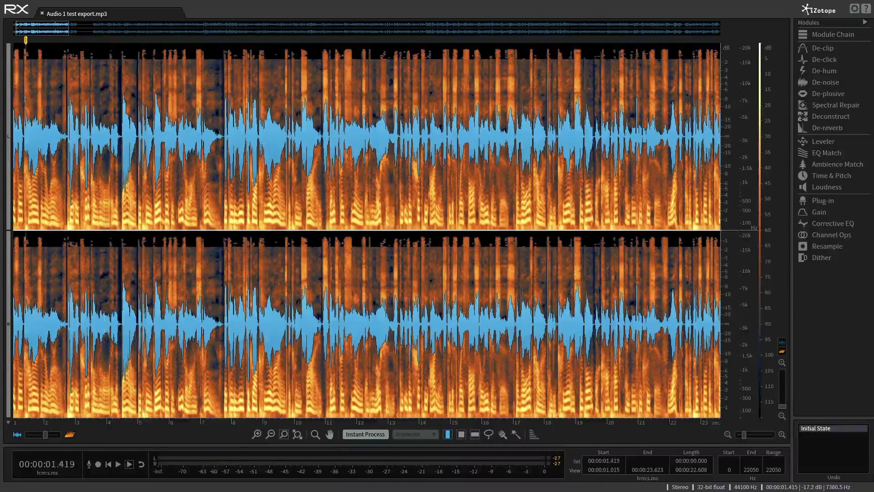
{"action": "scroll", "coordinate": [86, 133], "scroll_direction": "down", "scroll_amount": 3}
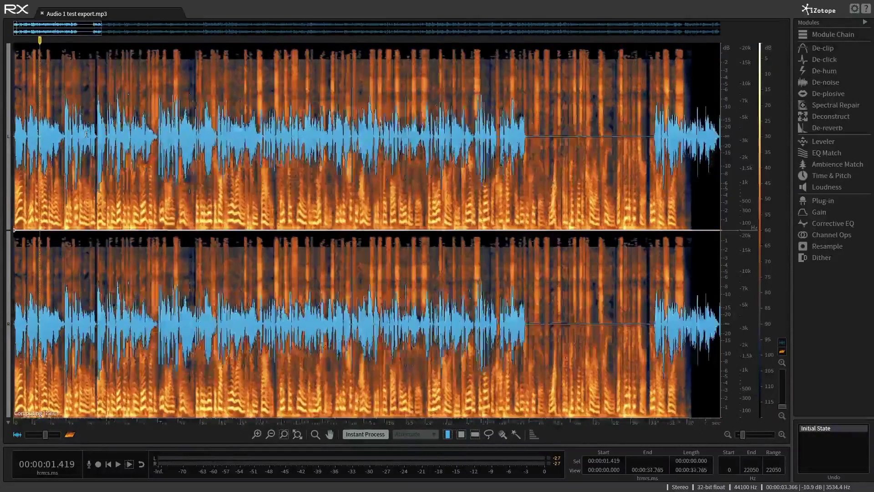
- Play the passage from about 12.3 s to 17 s, then move the playhead near 17.6 s
{"action": "scroll", "coordinate": [86, 133], "scroll_direction": "down", "scroll_amount": 2}
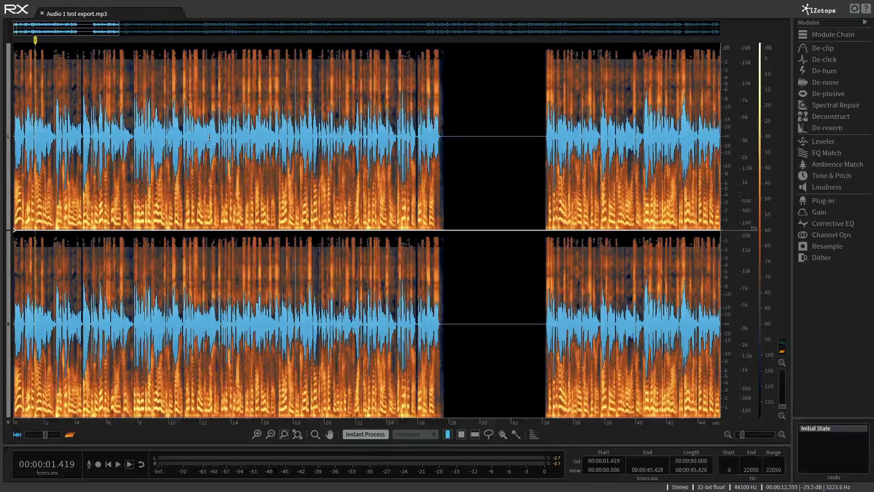
{"action": "left_click", "coordinate": [209, 138]}
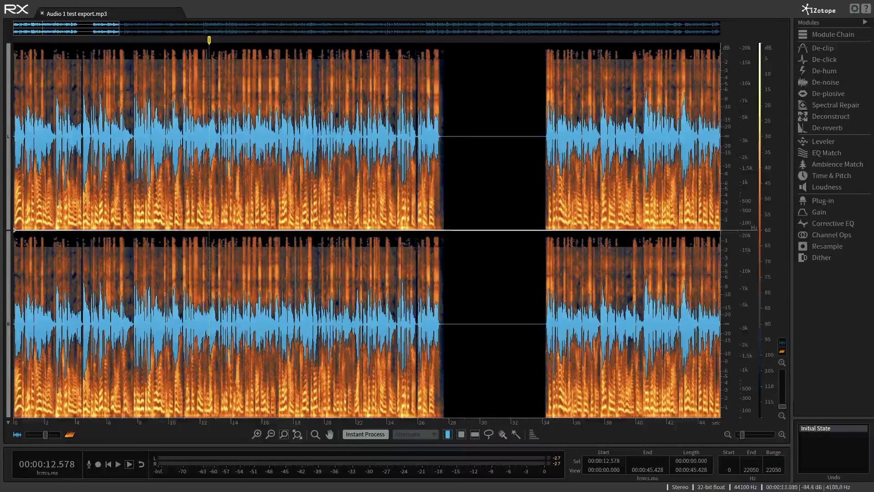
{"action": "left_click", "coordinate": [205, 129]}
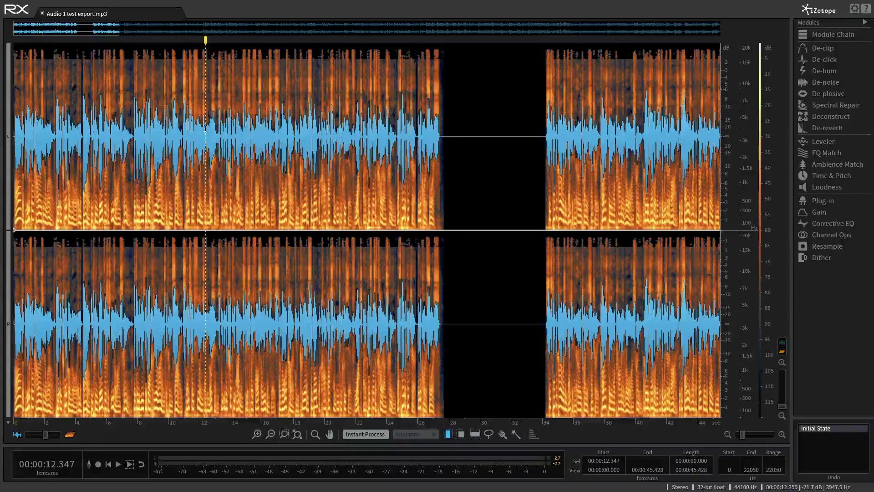
{"action": "key", "text": "space"}
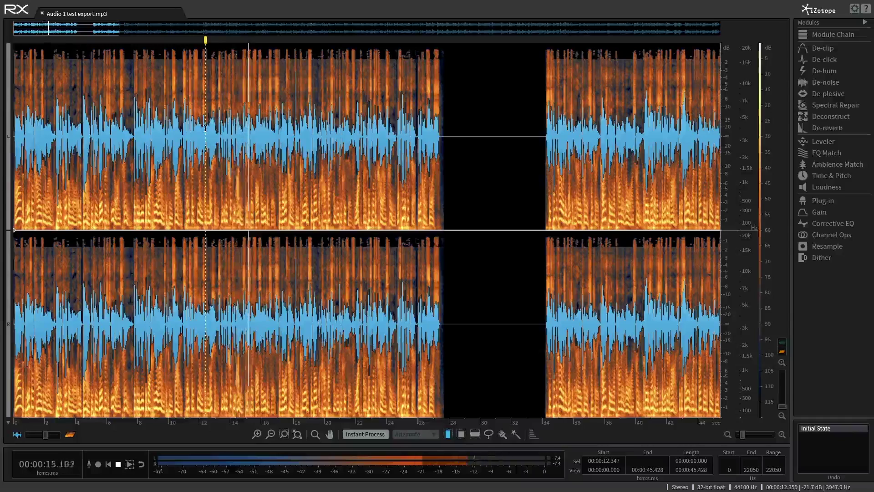
{"action": "key", "text": "space"}
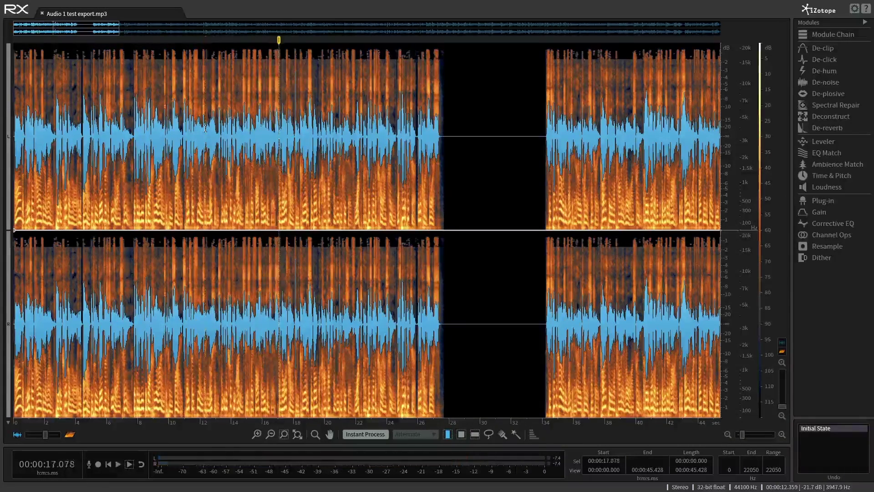
{"action": "left_click", "coordinate": [212, 132]}
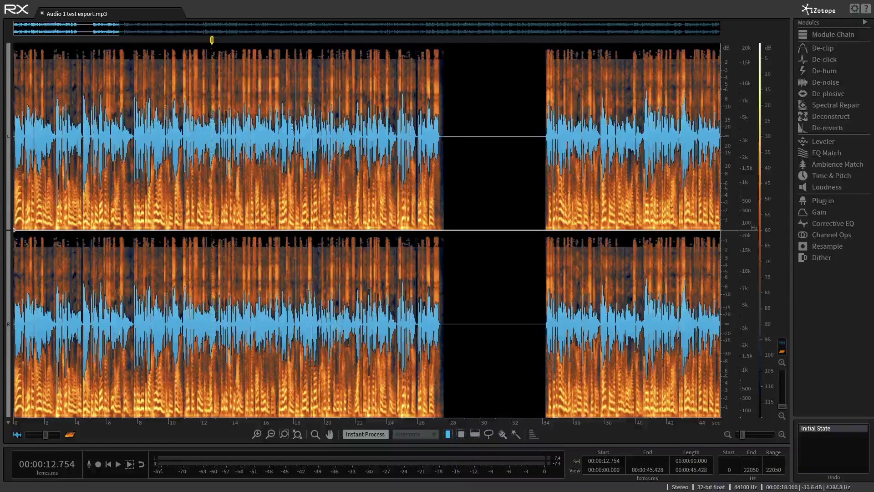
{"action": "left_click", "coordinate": [287, 162]}
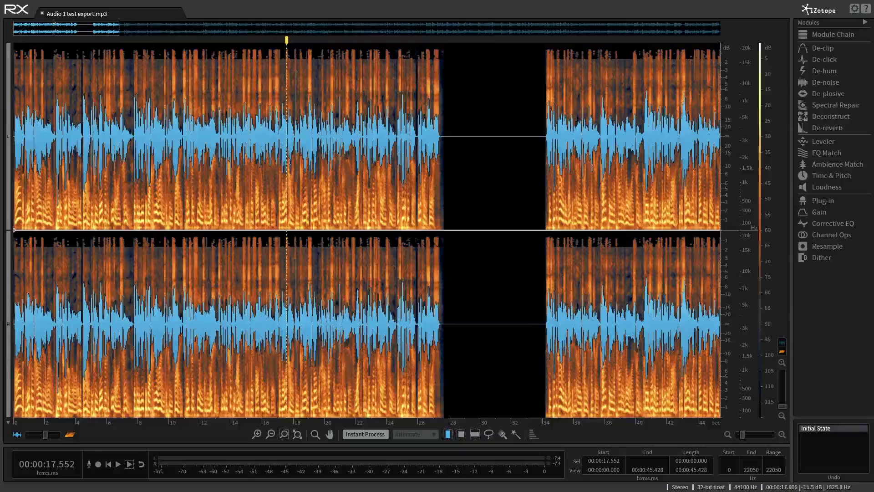
{"action": "scroll", "coordinate": [291, 162], "scroll_direction": "up", "scroll_amount": 3}
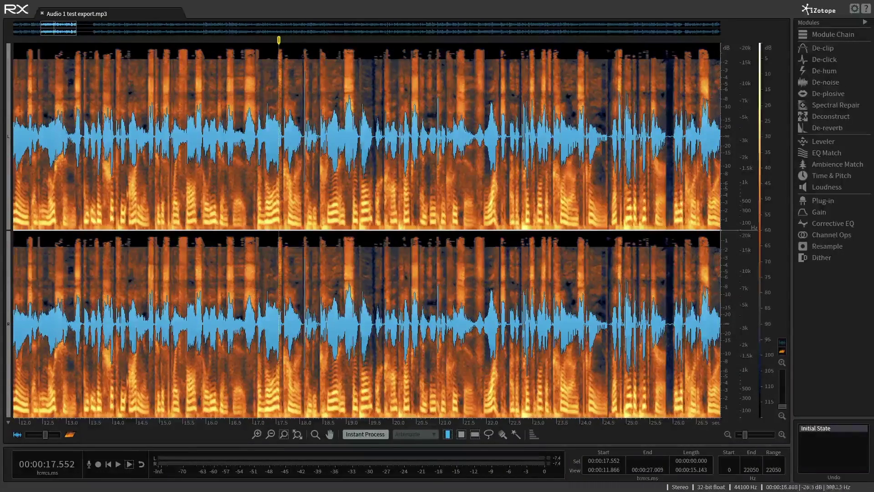
- Replay the section from 15.9 s and from 16.6 s, stopping near 19 s and at 15.5 s
{"action": "left_click", "coordinate": [217, 125]}
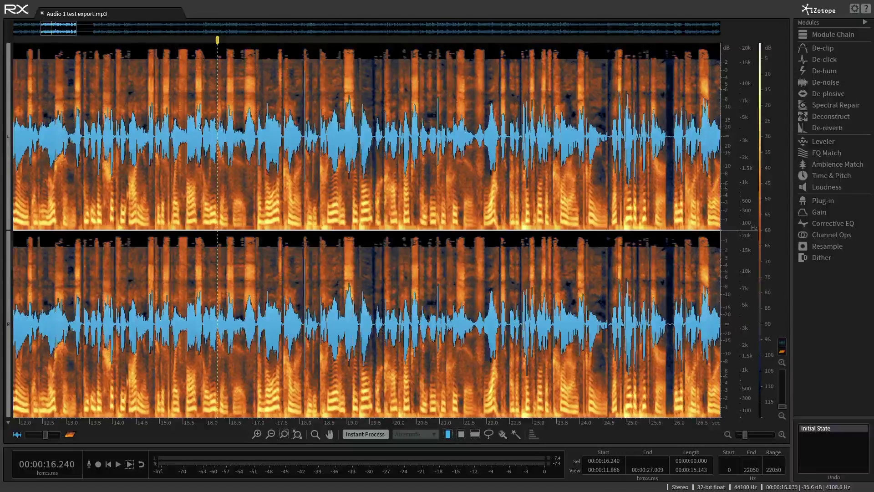
{"action": "left_click", "coordinate": [200, 126]}
{"action": "key", "text": "space"}
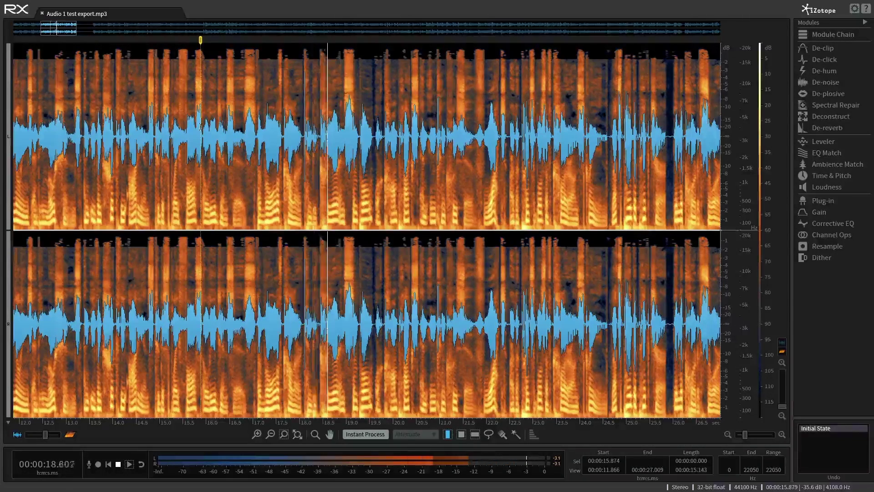
{"action": "key", "text": "space"}
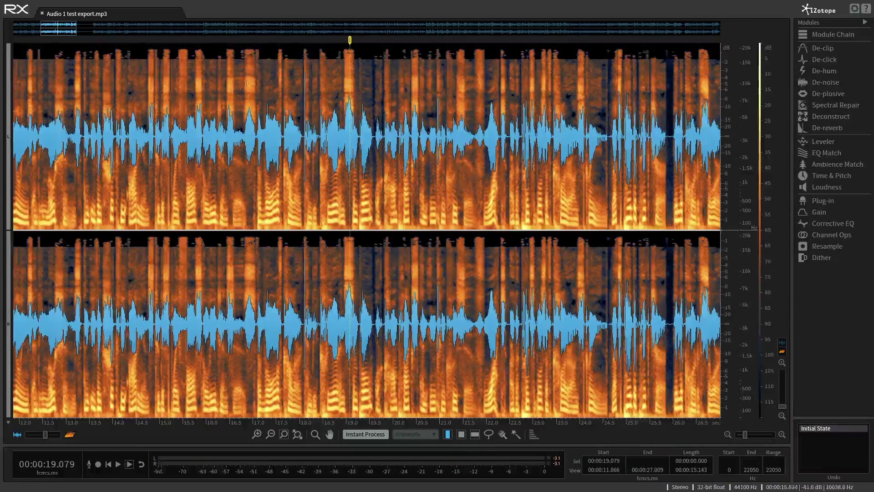
{"action": "left_click", "coordinate": [233, 136]}
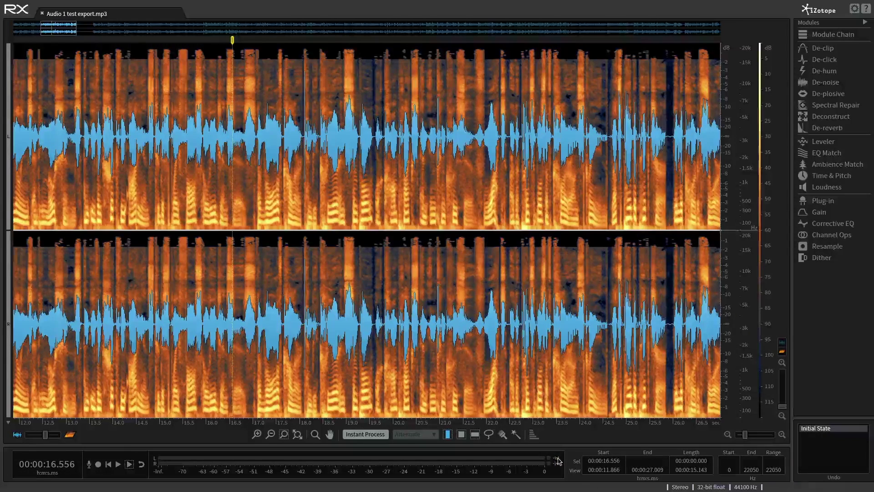
{"action": "key", "text": "space"}
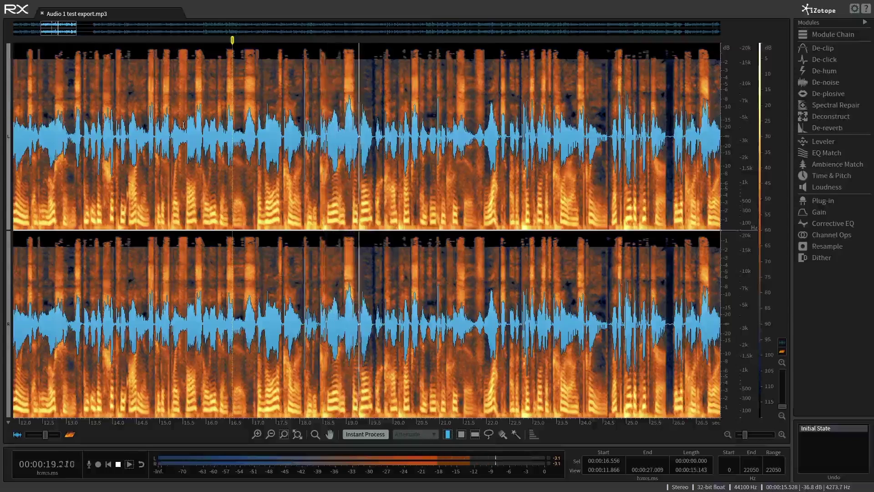
{"action": "left_click", "coordinate": [184, 124]}
{"action": "key", "text": "space"}
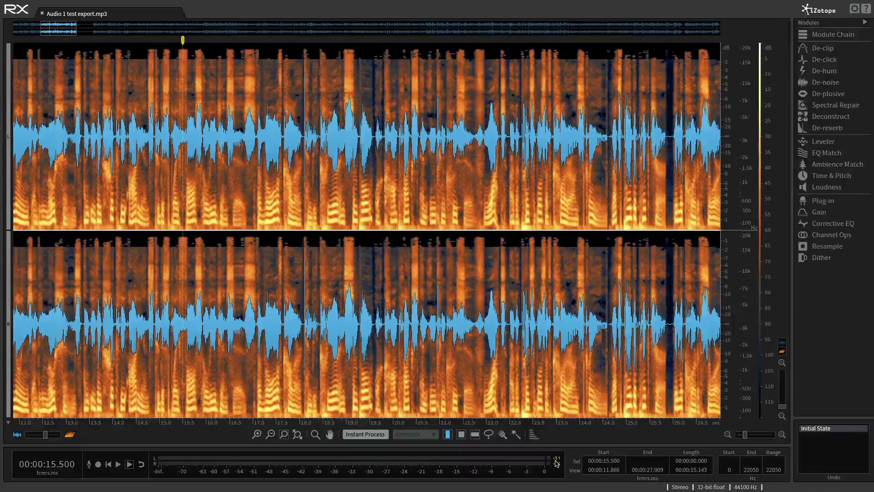
- Return to the file start and open the Leveler module, set for dialogue at -6.2 target
{"action": "key", "text": "Home"}
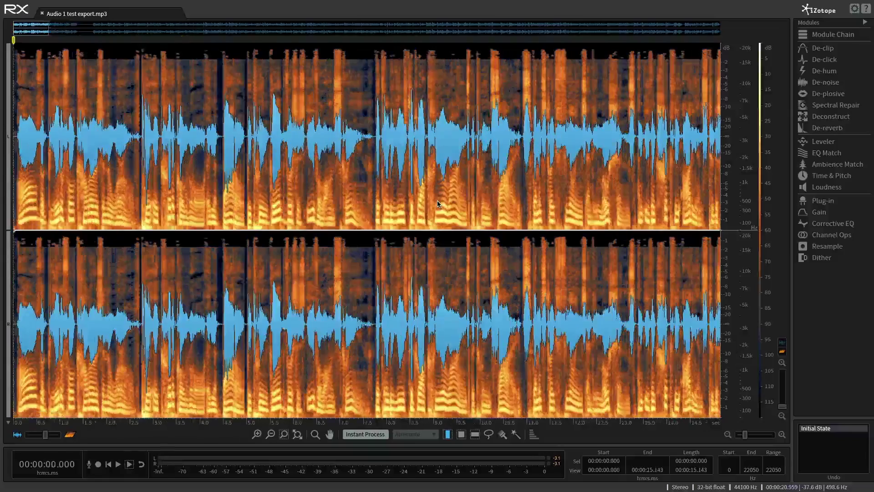
{"action": "scroll", "coordinate": [186, 163], "scroll_direction": "down", "scroll_amount": 4}
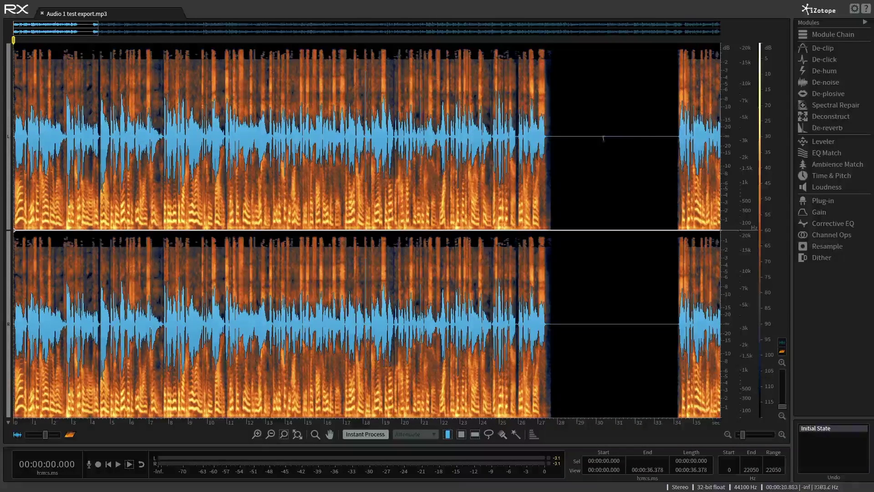
{"action": "left_click", "coordinate": [822, 142]}
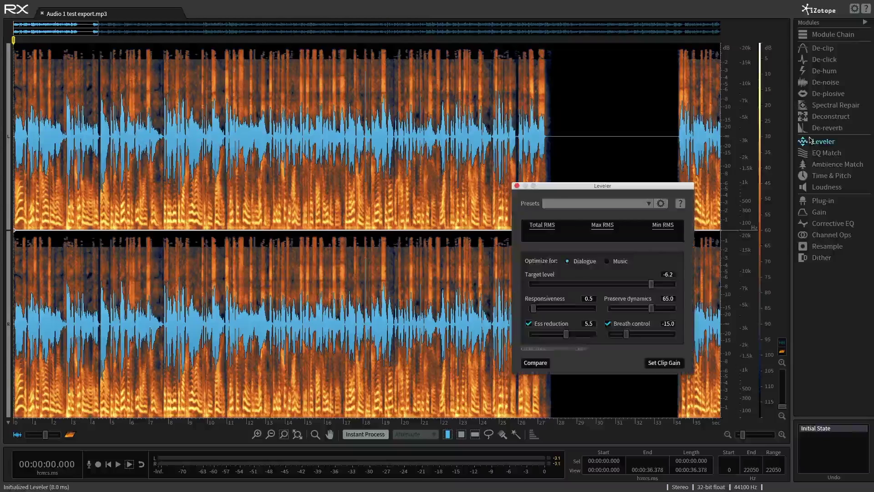
- Move the Leveler aside, set target level to -19.0, and select the speech up to 28.4 s
{"action": "left_click_drag", "start_coordinate": [598, 190], "coordinate": [642, 57]}
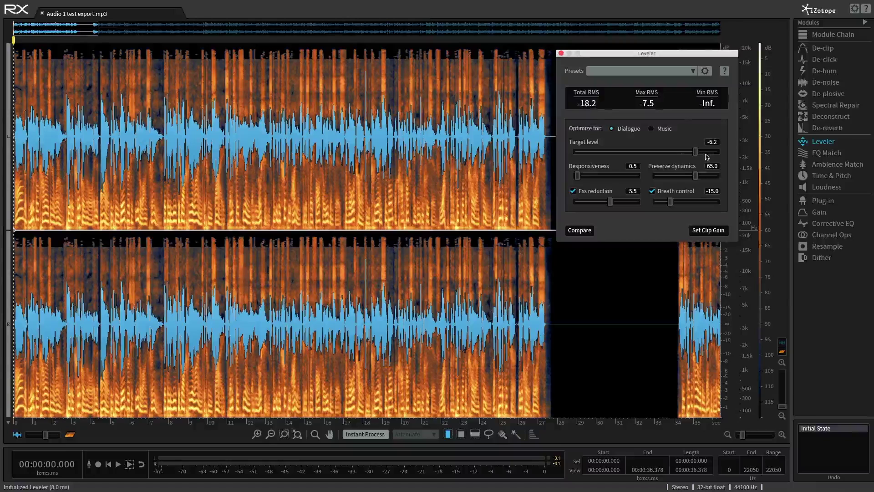
{"action": "left_click_drag", "start_coordinate": [696, 152], "coordinate": [649, 152]}
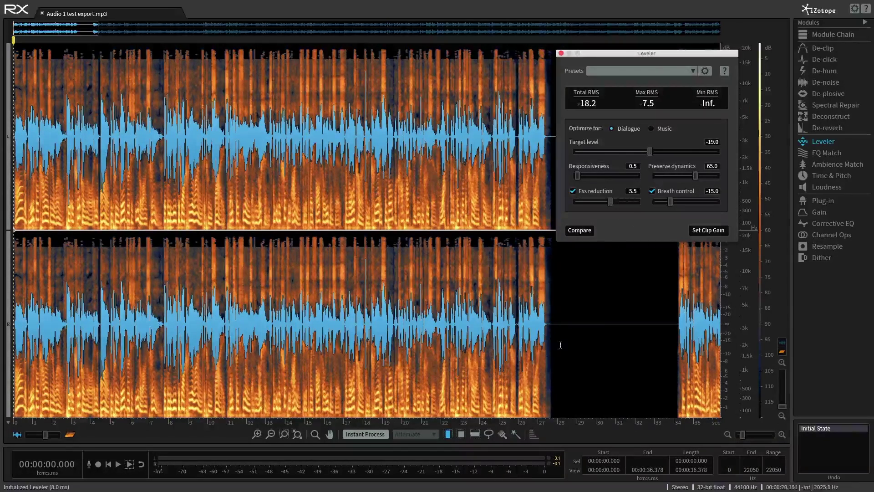
{"action": "left_click_drag", "start_coordinate": [566, 273], "coordinate": [4, 198]}
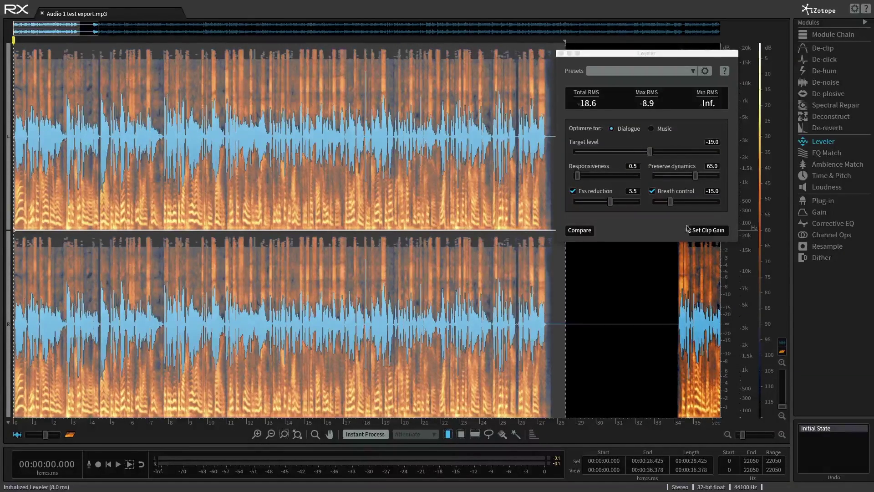
- Apply the Leveler's clip gain curve to the selected speech, bringing total RMS to -18.2
{"action": "left_click", "coordinate": [717, 231]}
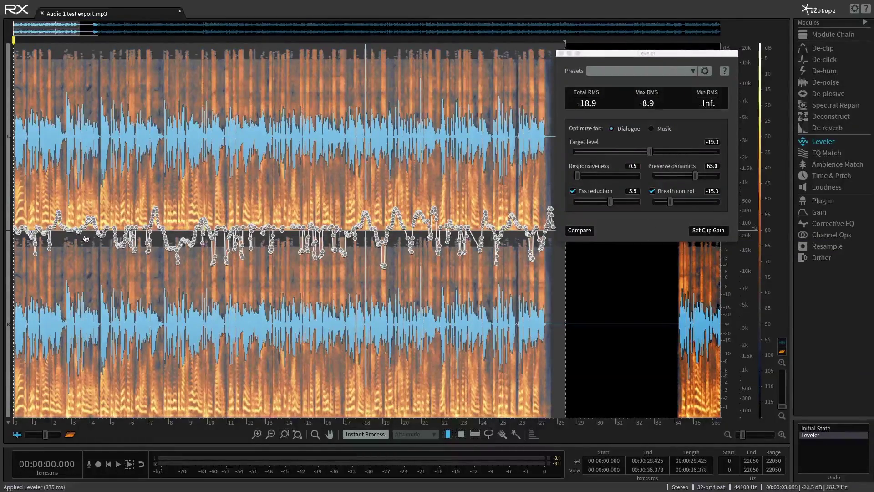
{"action": "scroll", "coordinate": [47, 203], "scroll_direction": "up", "scroll_amount": 3}
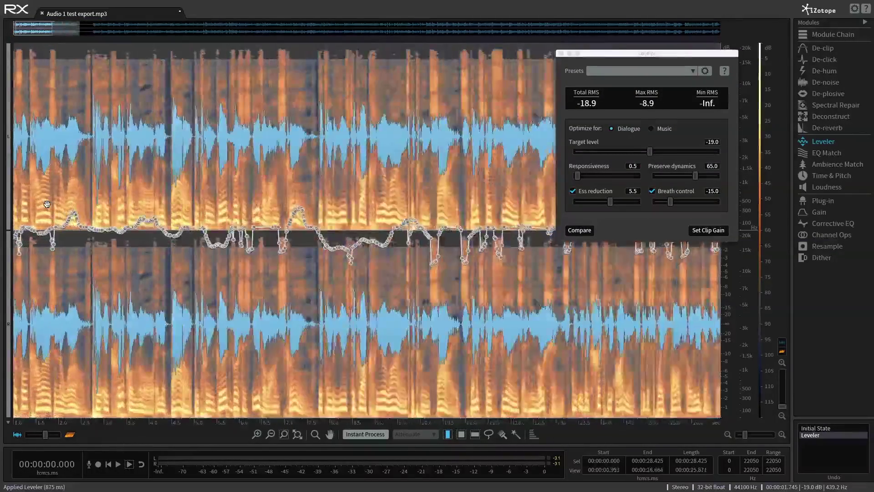
{"action": "scroll", "coordinate": [67, 181], "scroll_direction": "up", "scroll_amount": 2}
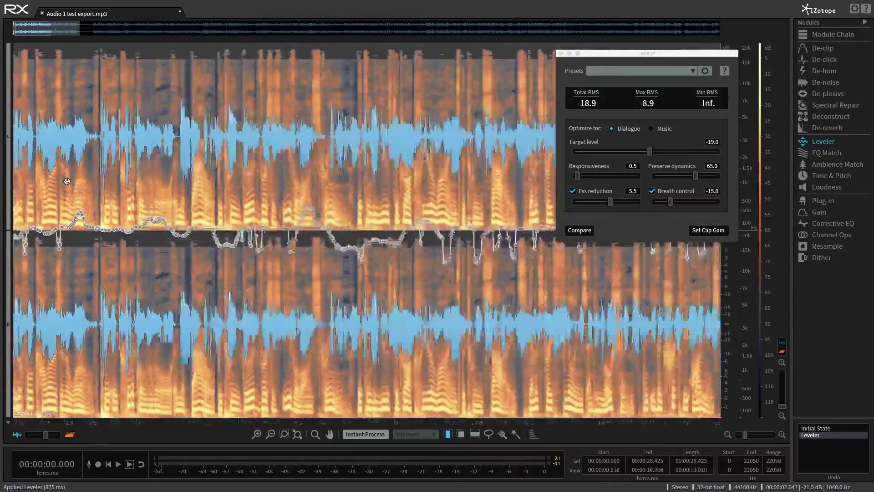
{"action": "scroll", "coordinate": [67, 181], "scroll_direction": "down", "scroll_amount": 3}
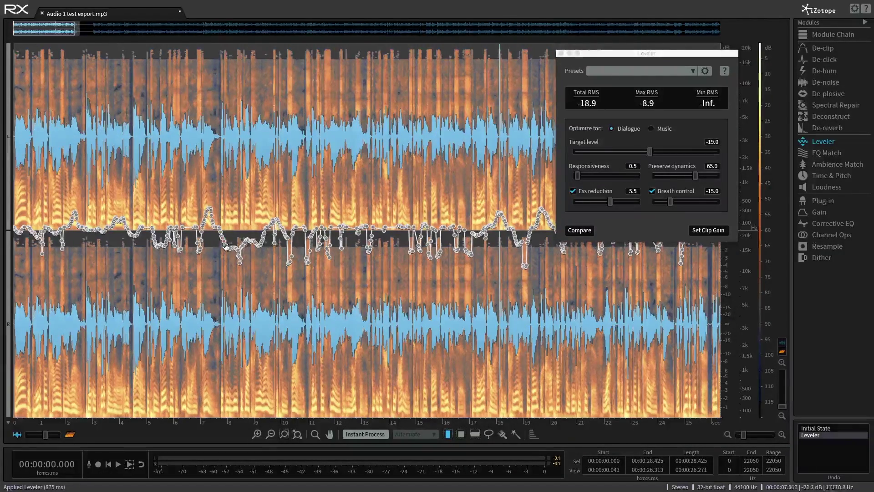
{"action": "scroll", "coordinate": [237, 127], "scroll_direction": "up", "scroll_amount": 2}
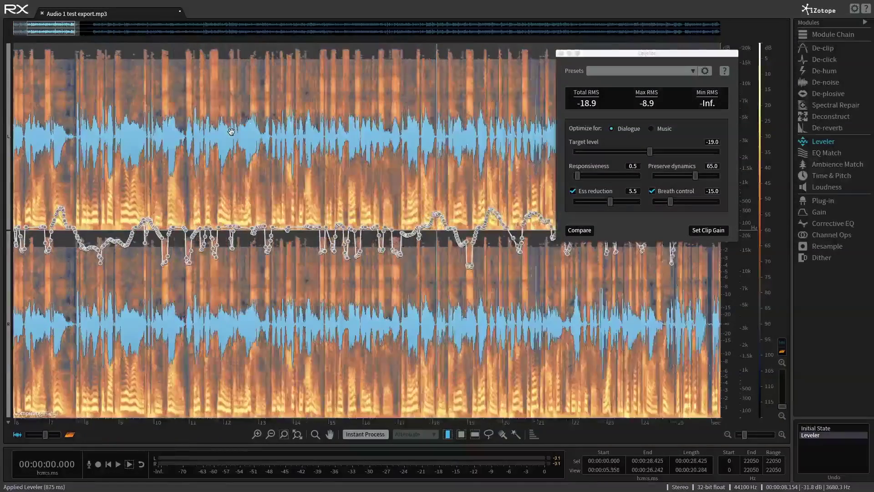
- Listen back to the leveled speech from about 6 s and again from 14.3 s
{"action": "left_click", "coordinate": [19, 134]}
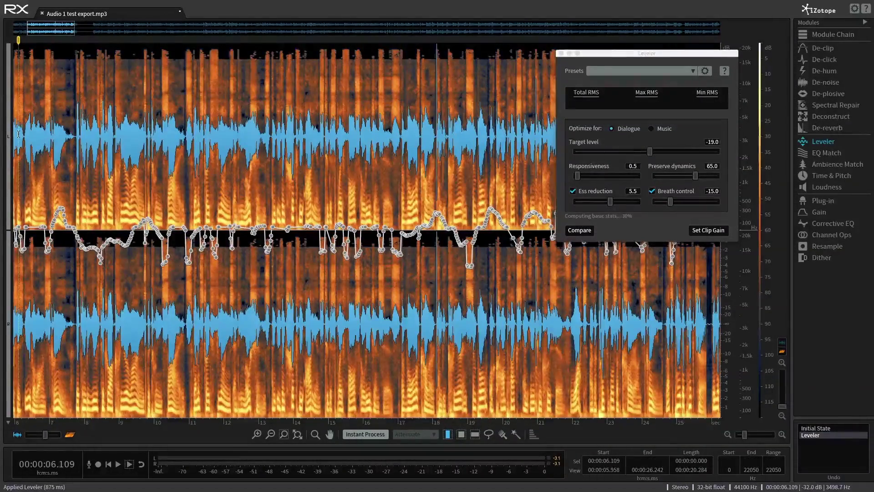
{"action": "key", "text": "space"}
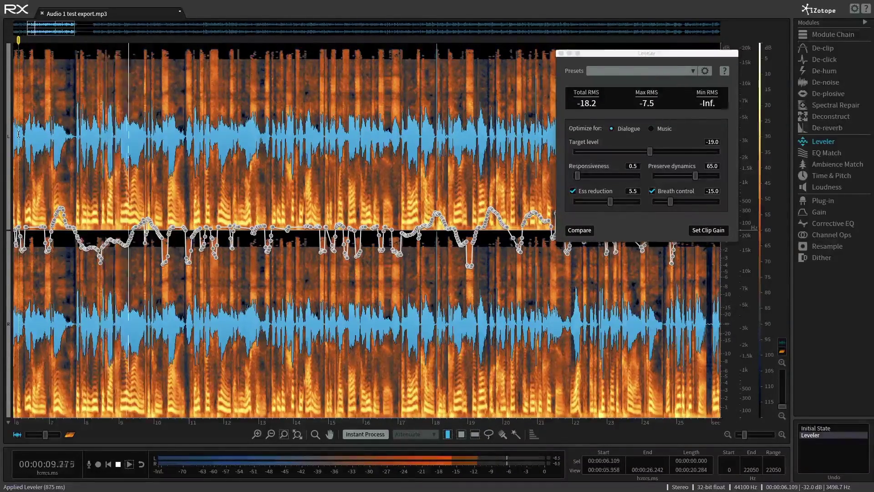
{"action": "key", "text": "space"}
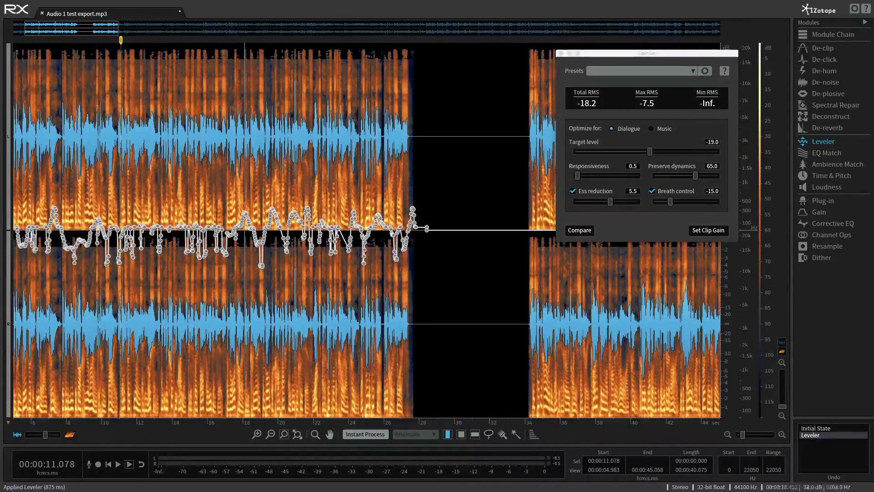
{"action": "left_click_drag", "start_coordinate": [98, 30], "coordinate": [34, 30]}
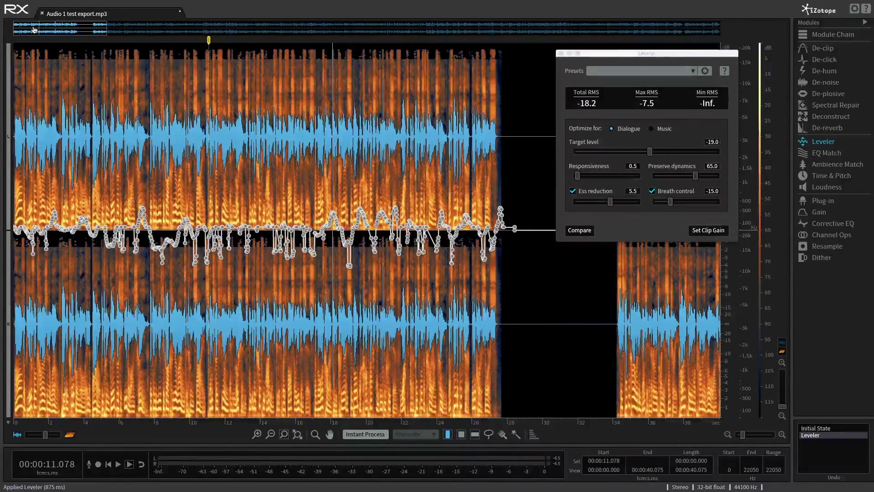
{"action": "key", "text": "Home"}
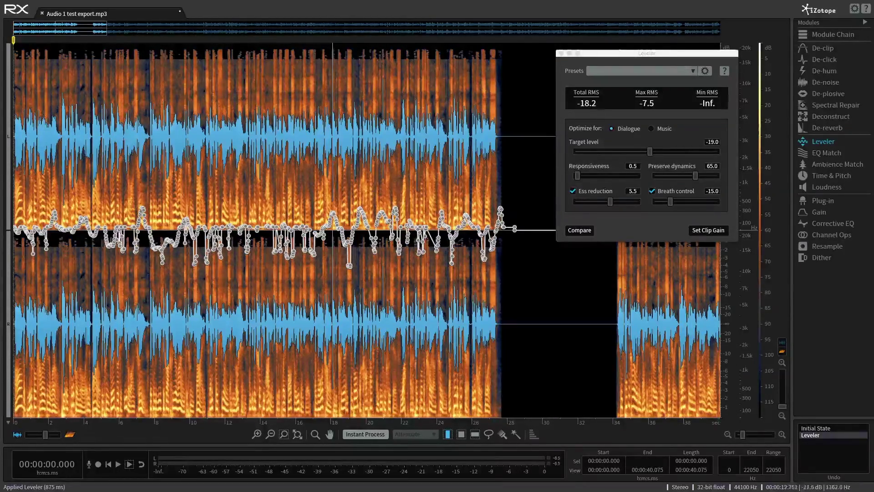
{"action": "scroll", "coordinate": [223, 132], "scroll_direction": "down", "scroll_amount": 2}
{"action": "scroll", "coordinate": [222, 132], "scroll_direction": "up", "scroll_amount": 3}
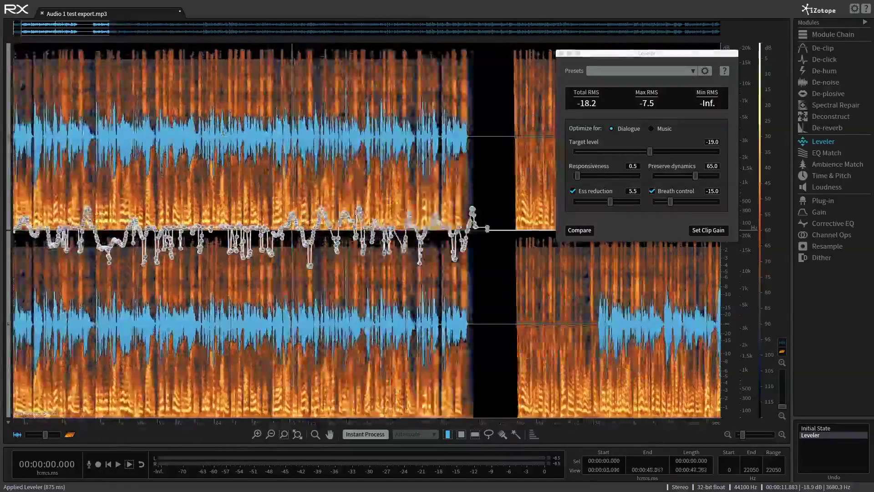
{"action": "left_click", "coordinate": [218, 132]}
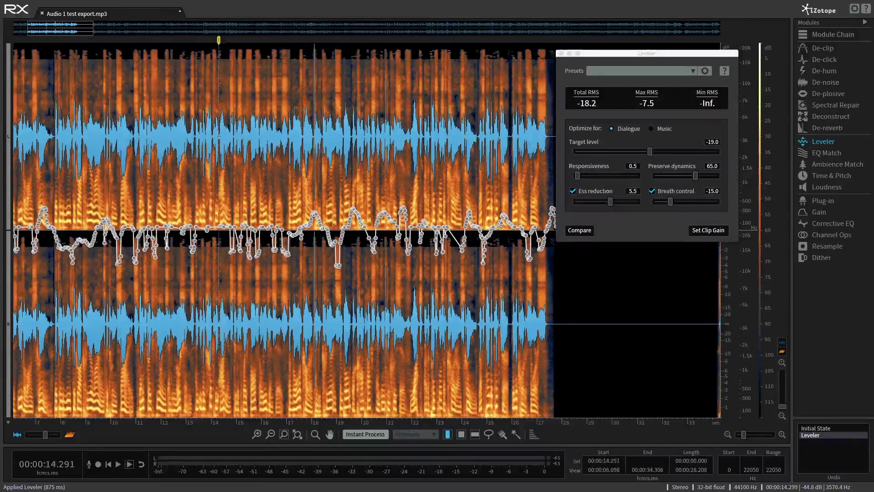
{"action": "key", "text": "space"}
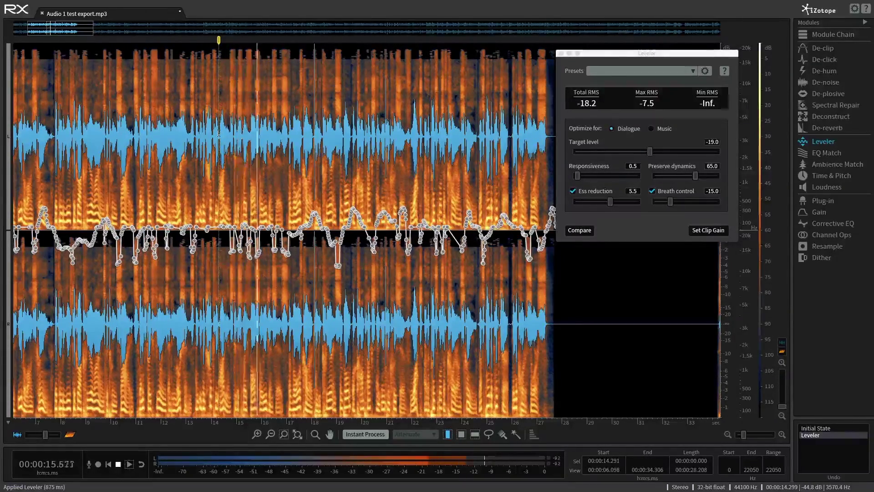
{"action": "key", "text": "space"}
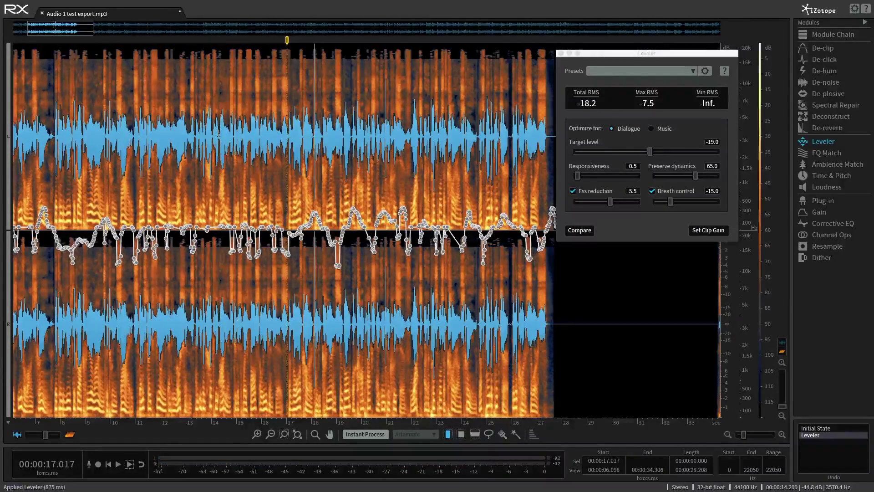
{"action": "left_click", "coordinate": [219, 133]}
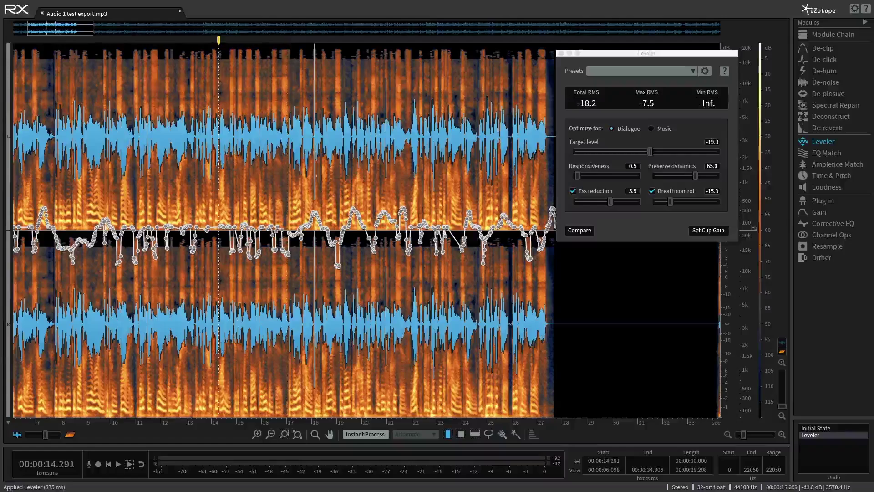
{"action": "left_click", "coordinate": [816, 428]}
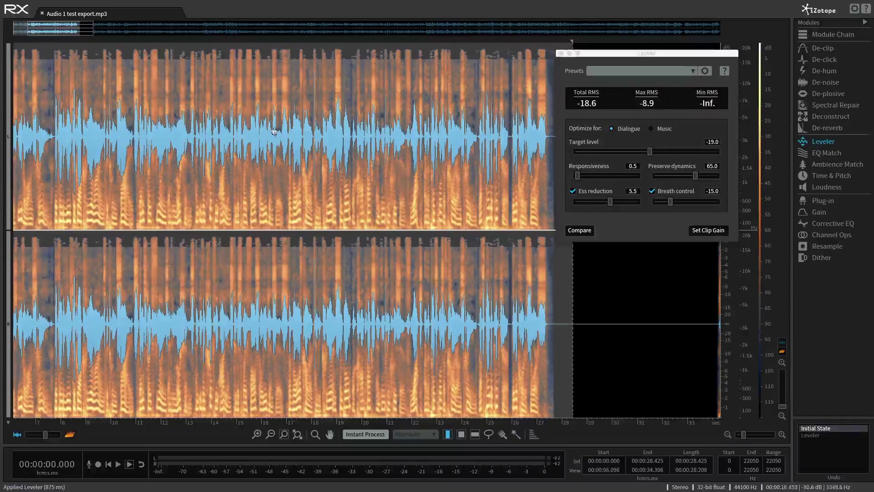
{"action": "left_click", "coordinate": [207, 123]}
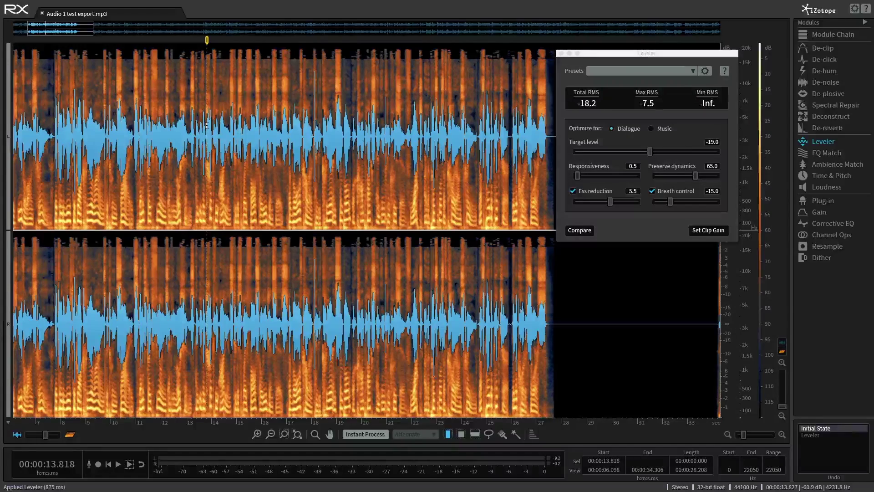
{"action": "key", "text": "space"}
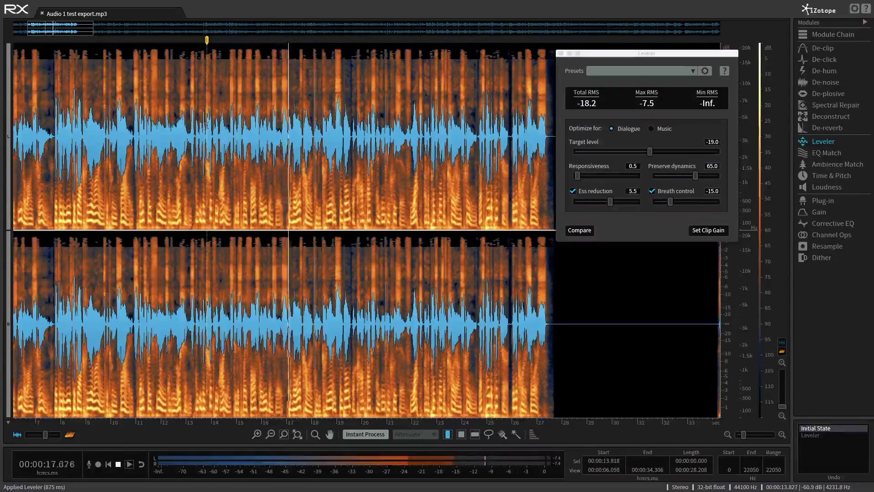
{"action": "key", "text": "space"}
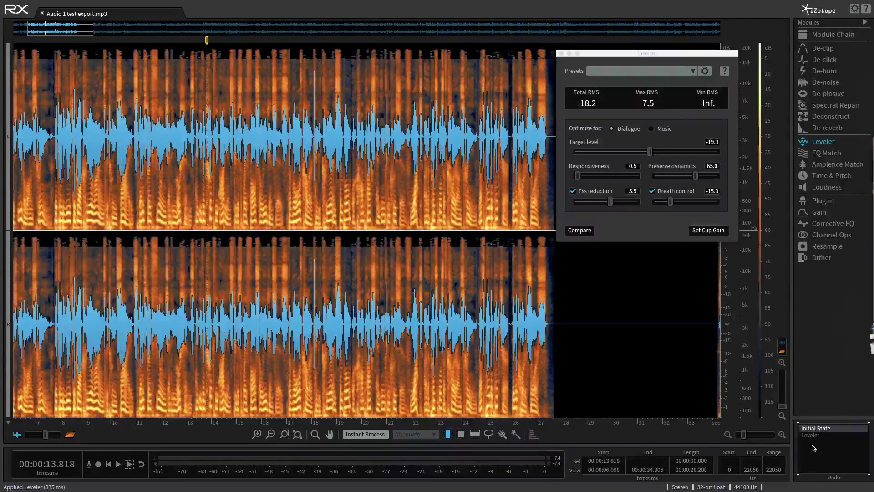
{"action": "left_click", "coordinate": [810, 434]}
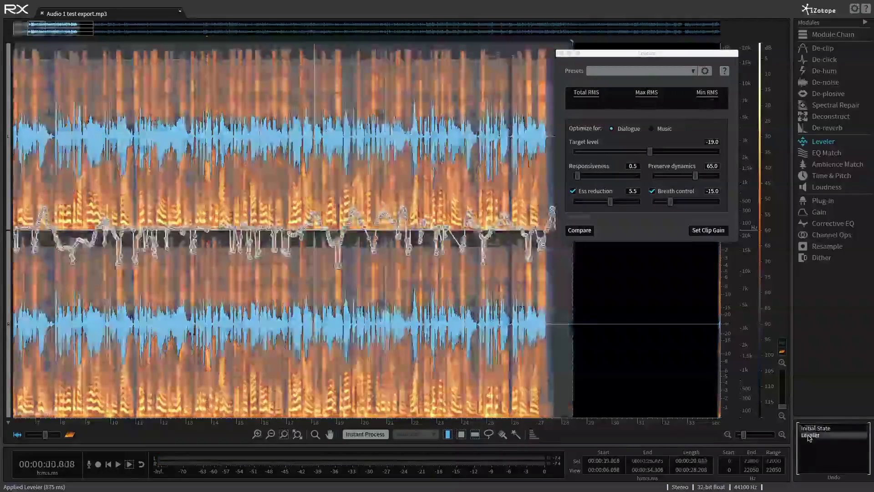
{"action": "left_click", "coordinate": [226, 131]}
{"action": "key", "text": "space"}
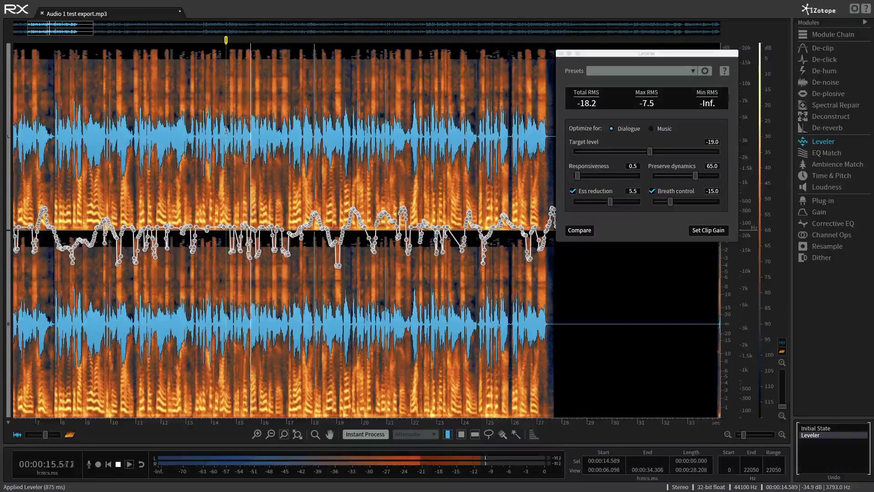
{"action": "key", "text": "space"}
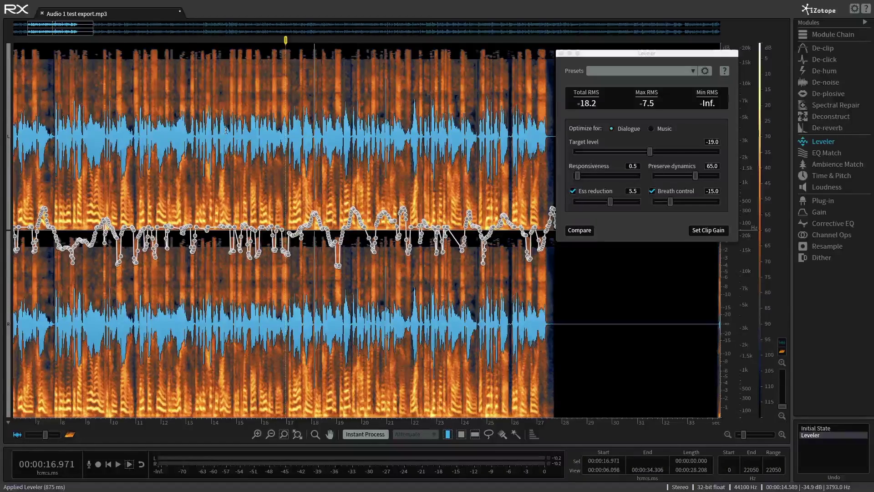
{"action": "key", "text": "Home"}
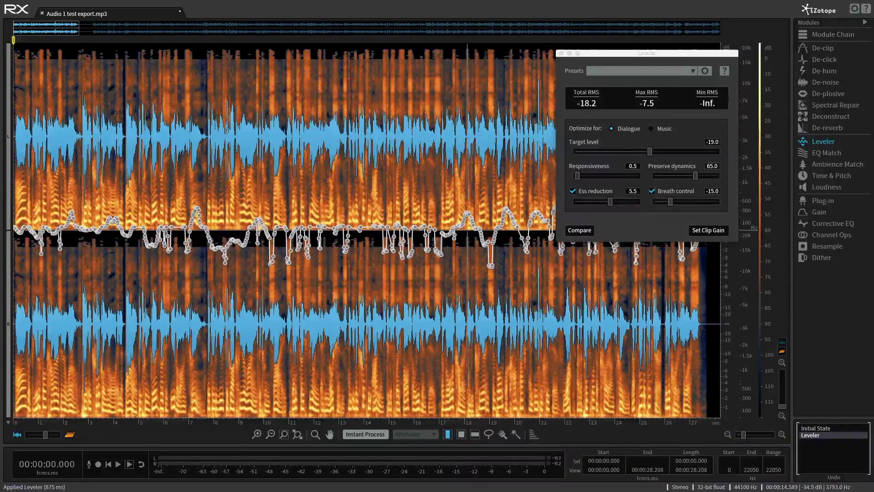
- Close the Leveler, audition the leveled voice-over from about 1.8 s, and open De-plosive
{"action": "key", "text": "Escape"}
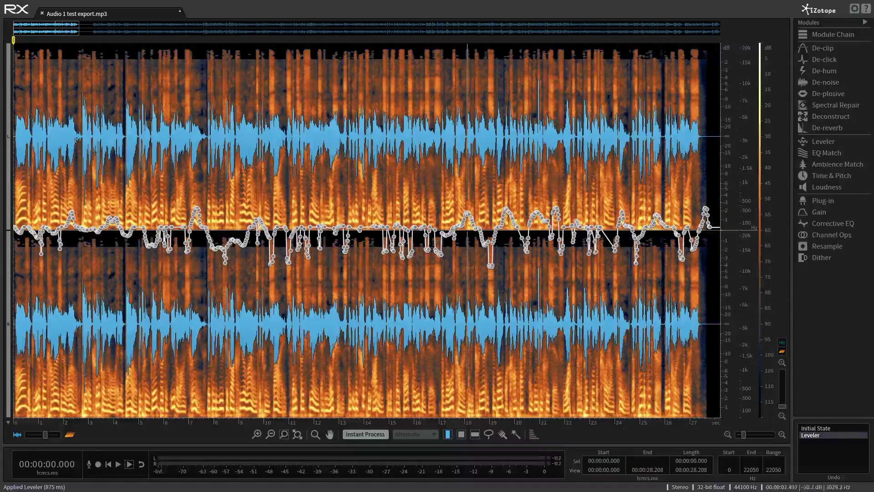
{"action": "left_click", "coordinate": [59, 135]}
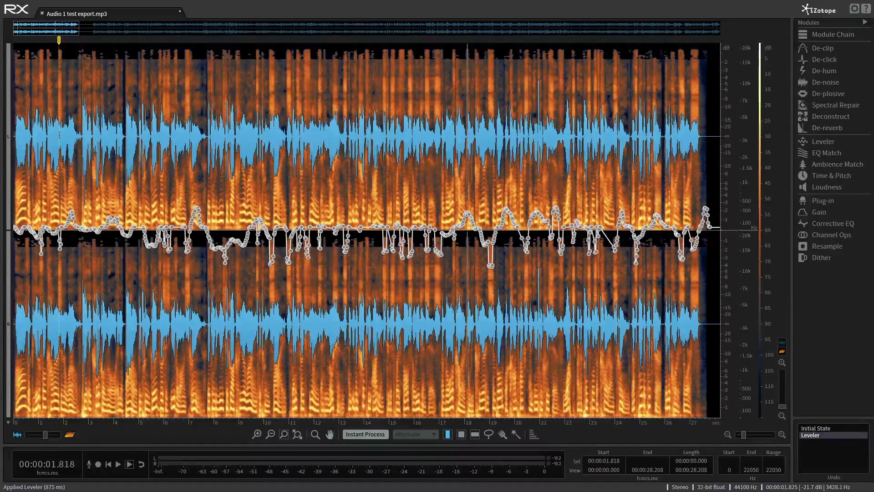
{"action": "key", "text": "space"}
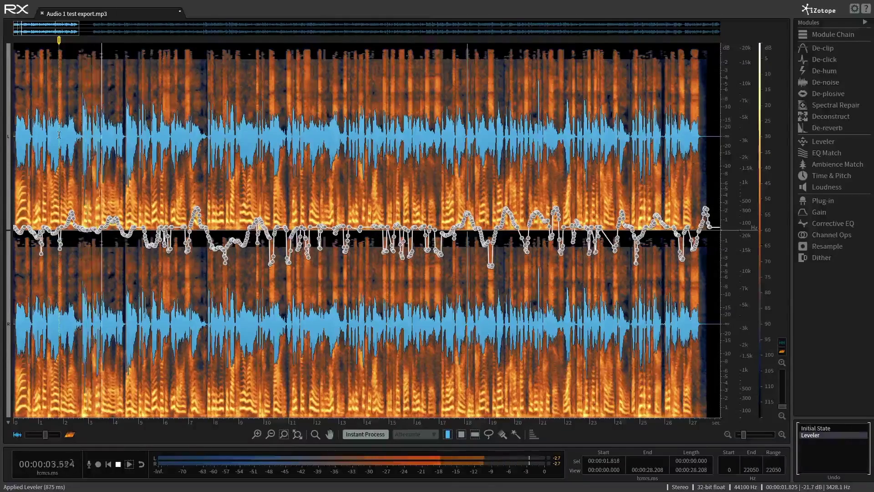
{"action": "key", "text": "space"}
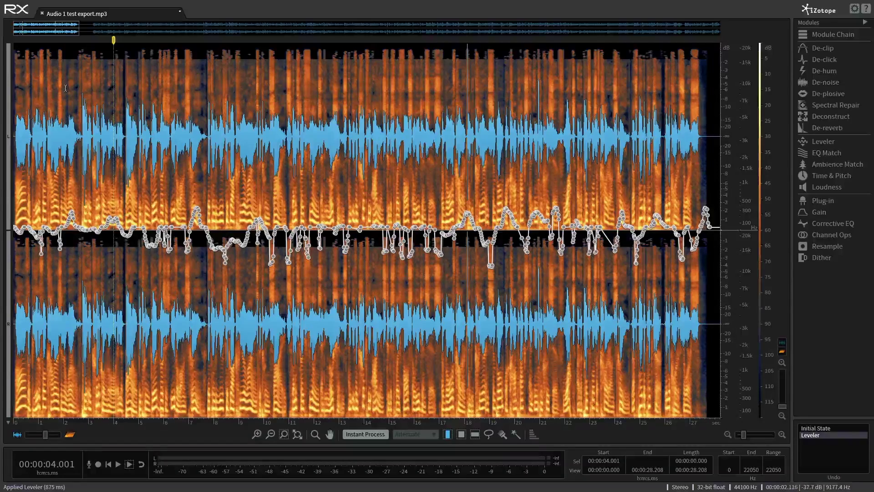
{"action": "key", "text": "Home"}
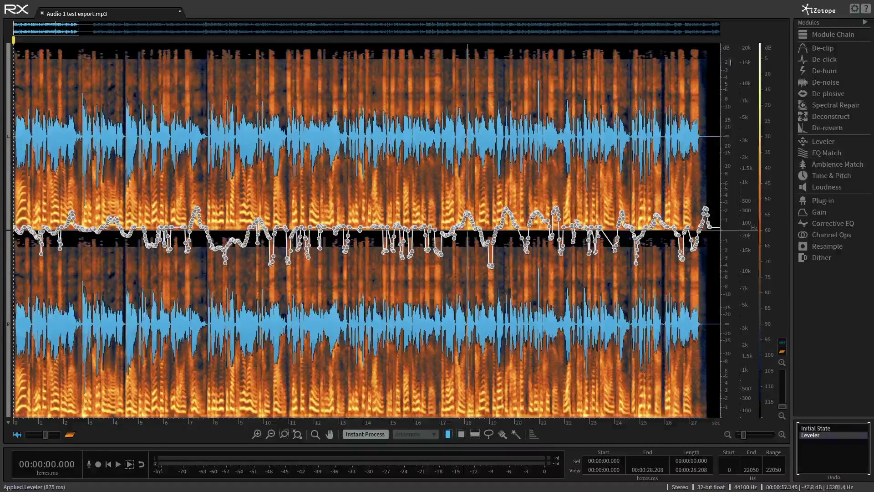
{"action": "left_click", "coordinate": [822, 94]}
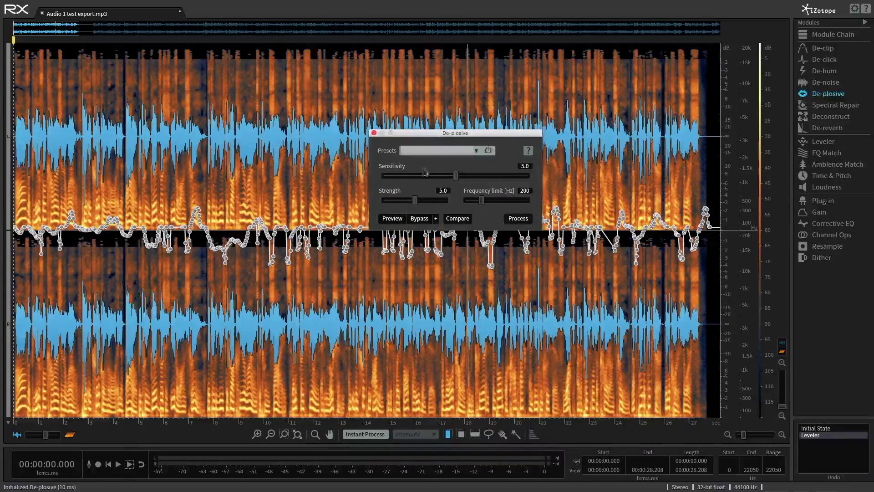
- Choose the De-plosive Light Removal preset (sensitivity 4.0, strength 4.0, 180 Hz limit)
{"action": "scroll", "coordinate": [622, 166], "scroll_direction": "down", "scroll_amount": 2}
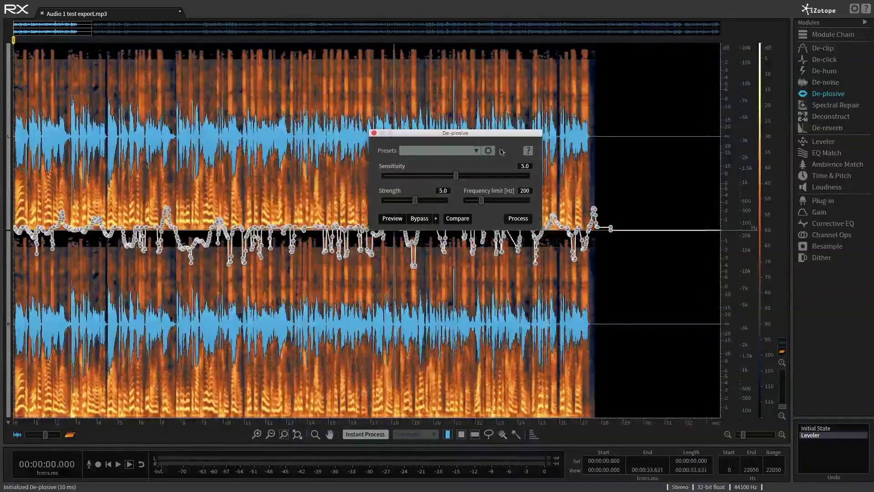
{"action": "left_click", "coordinate": [468, 155]}
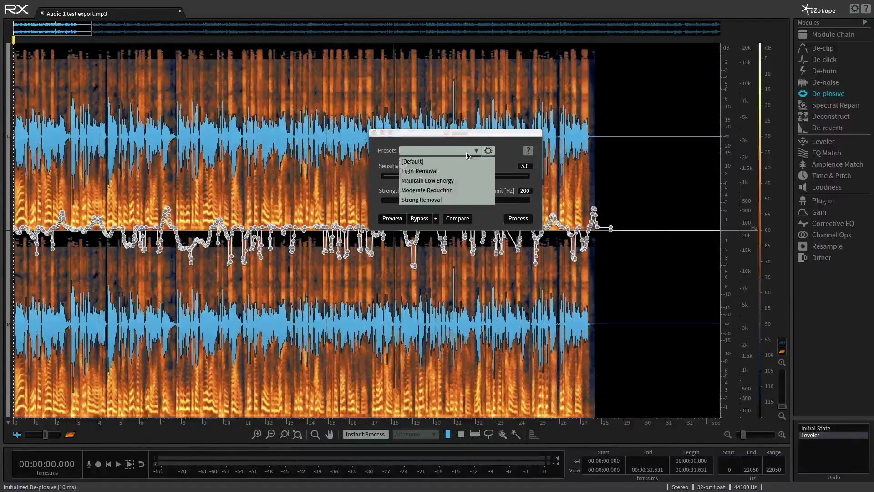
{"action": "left_click", "coordinate": [432, 171]}
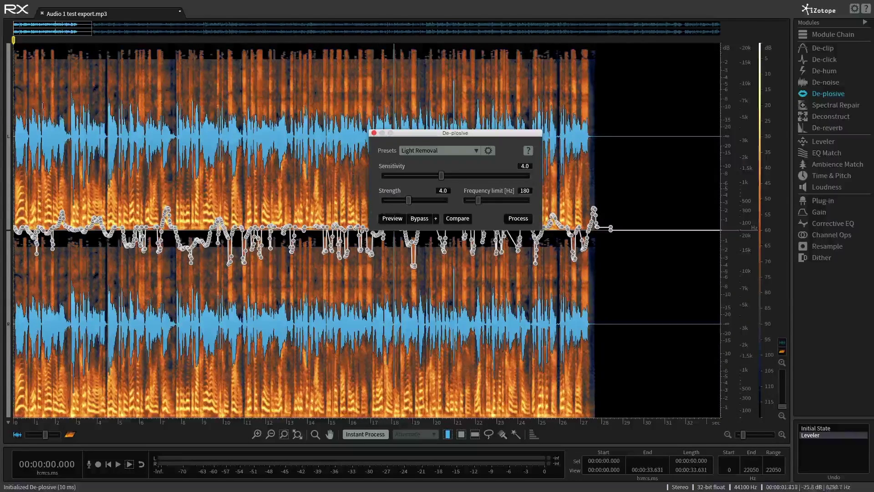
- Preview the Light Removal plosive reduction from the start of the file
{"action": "left_click", "coordinate": [39, 130]}
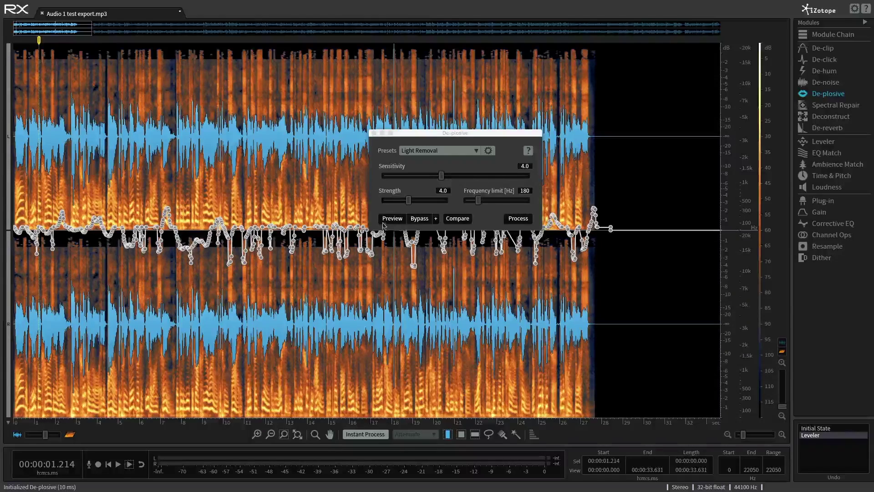
{"action": "key", "text": "Home"}
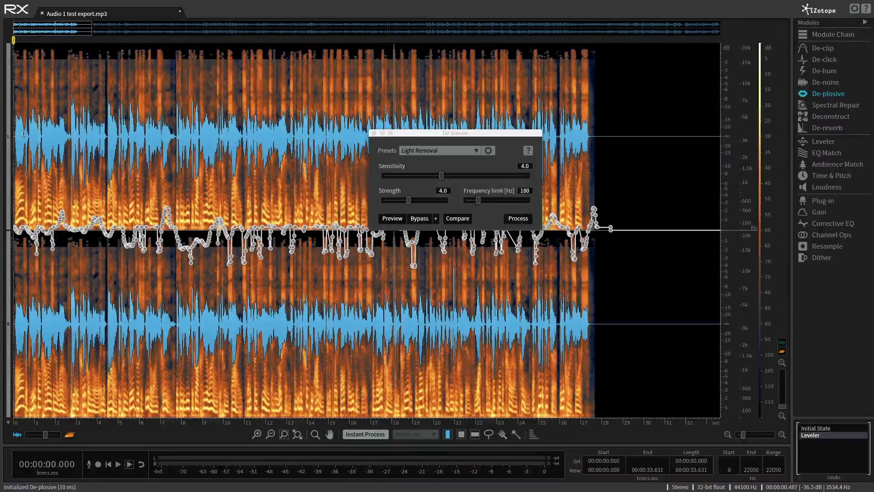
{"action": "left_click", "coordinate": [387, 218]}
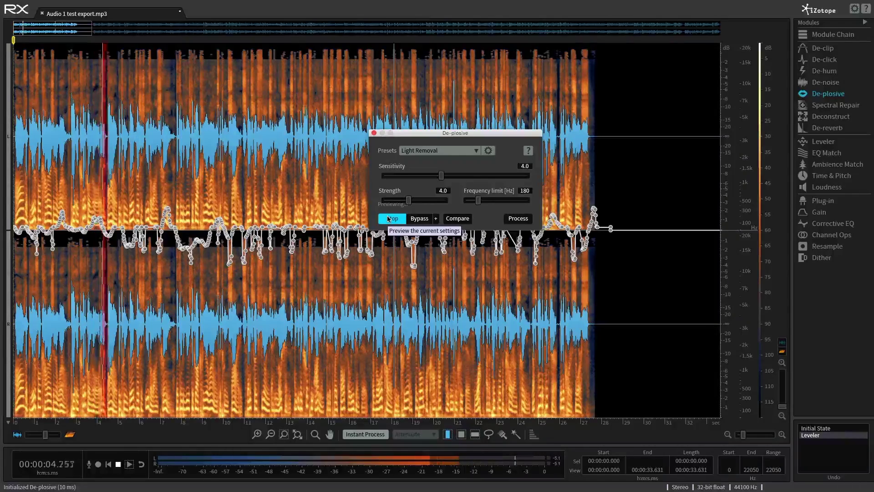
{"action": "left_click", "coordinate": [387, 218]}
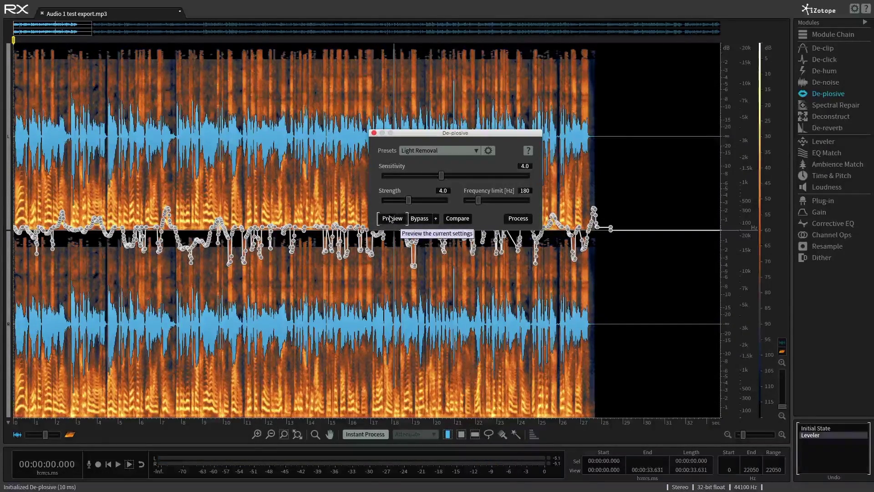
{"action": "left_click", "coordinate": [392, 219]}
{"action": "left_click", "coordinate": [417, 218]}
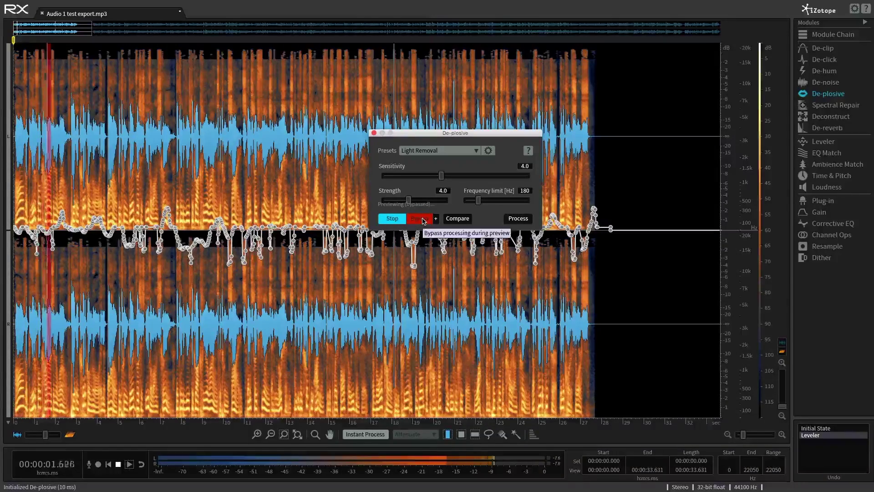
{"action": "key", "text": "space"}
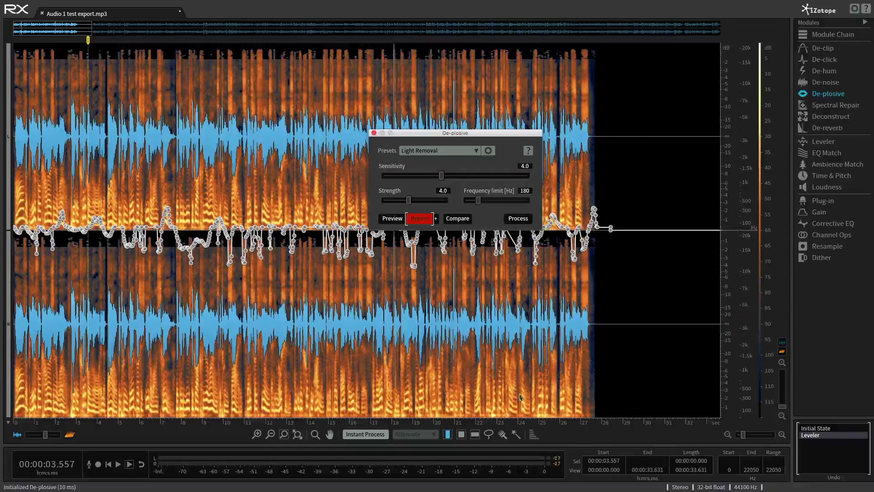
{"action": "key", "text": "Home"}
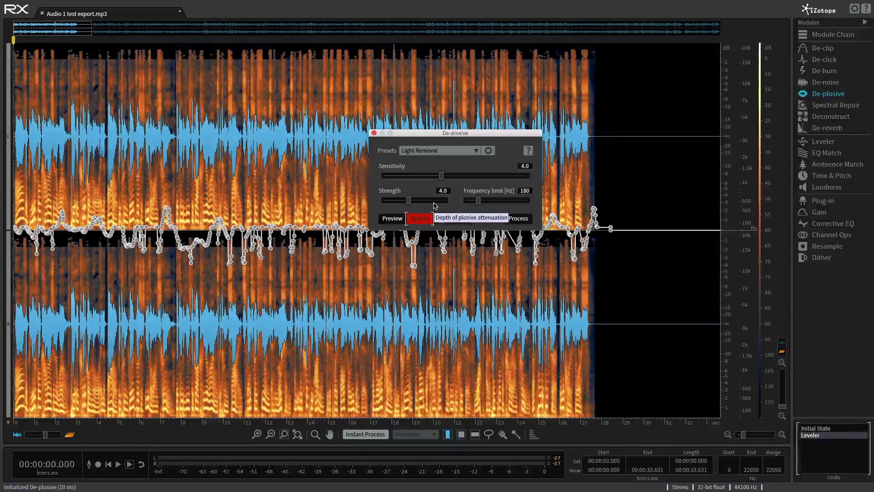
{"action": "left_click", "coordinate": [419, 218]}
{"action": "left_click", "coordinate": [388, 219]}
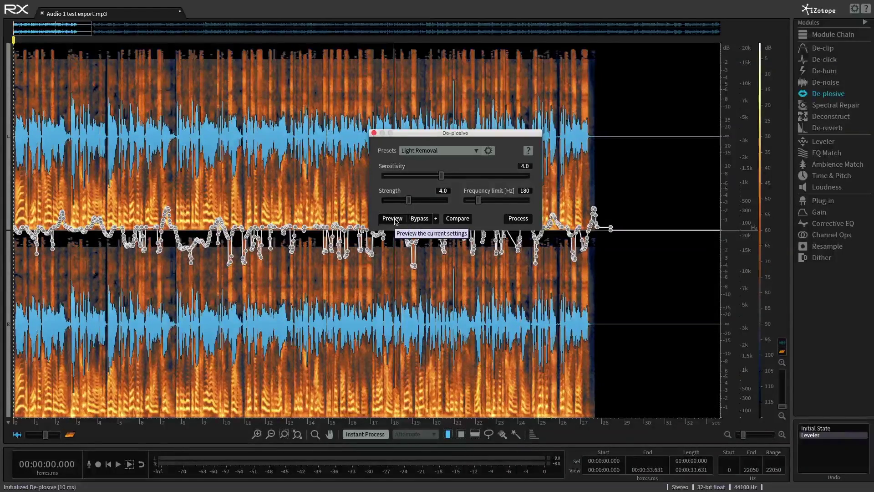
{"action": "left_click", "coordinate": [394, 219]}
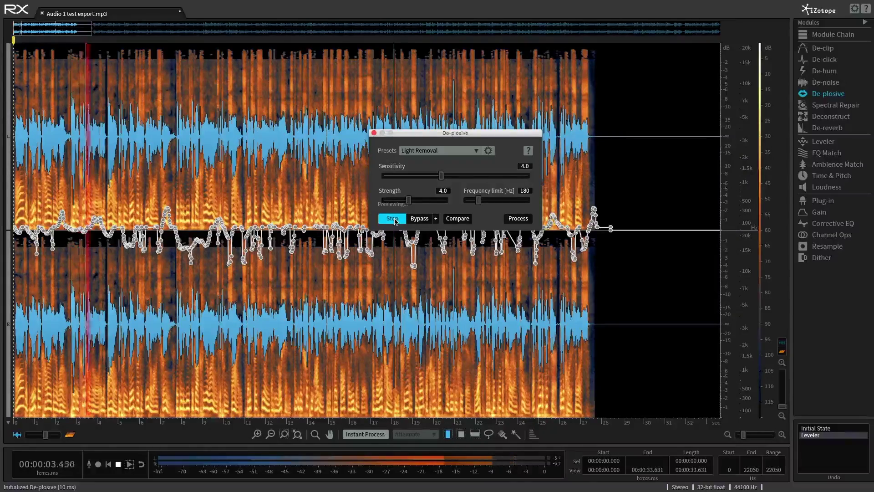
{"action": "left_click", "coordinate": [394, 219]}
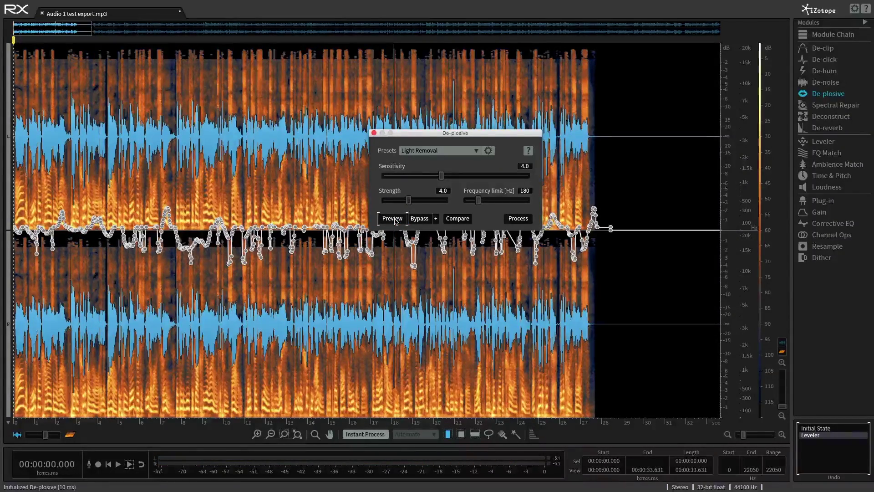
{"action": "key", "text": "space"}
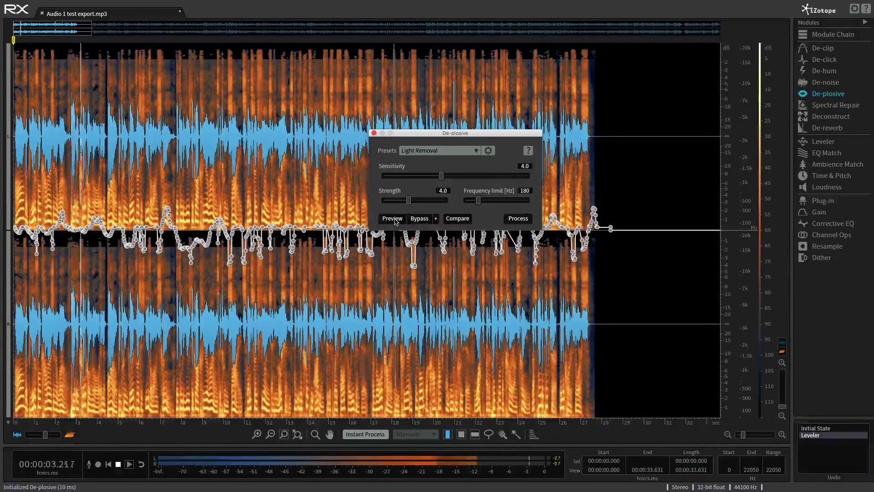
{"action": "key", "text": "space"}
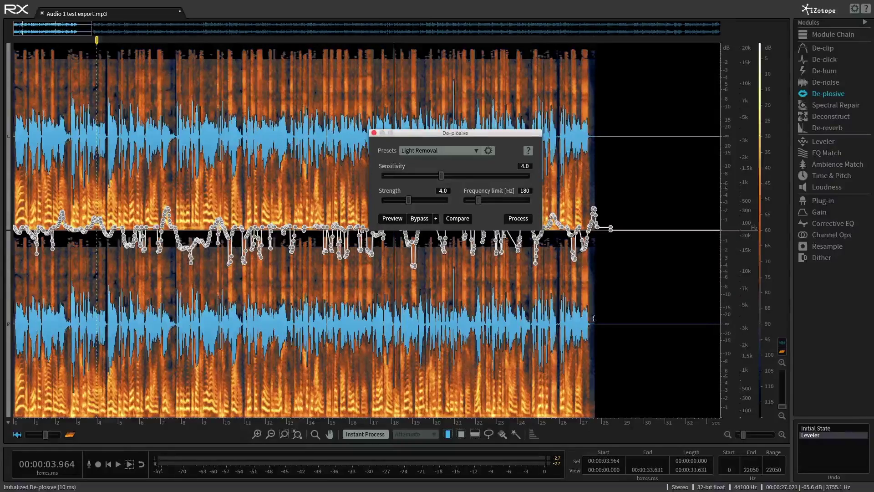
{"action": "left_click_drag", "start_coordinate": [593, 318], "coordinate": [4, 186]}
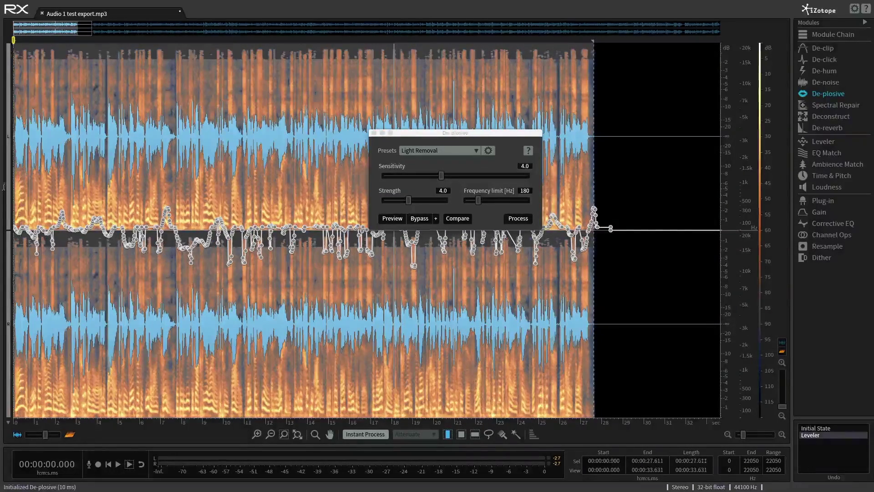
- Process the Light Removal de-plosive on the whole voice-over and close the De-plosive window
{"action": "left_click", "coordinate": [514, 221]}
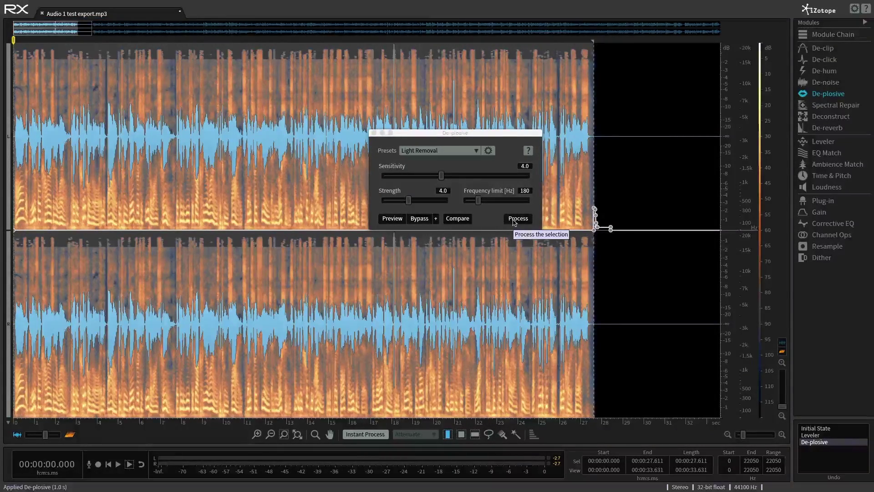
{"action": "left_click", "coordinate": [699, 338]}
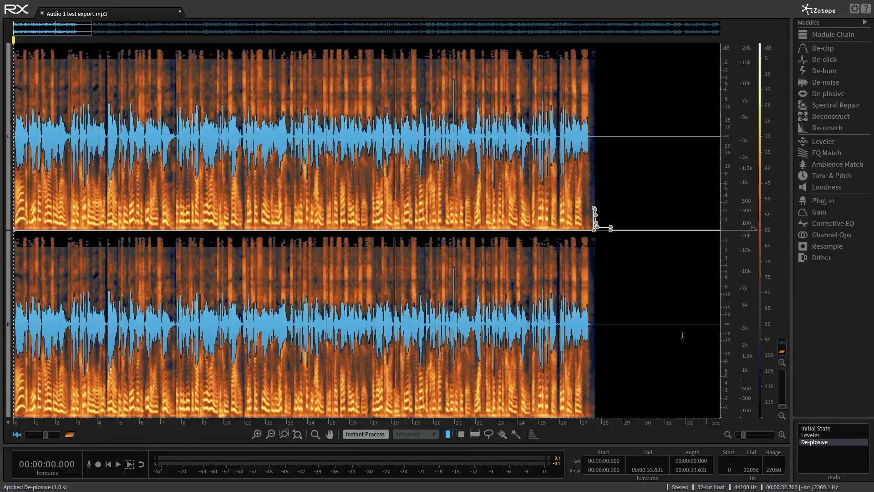
{"action": "left_click", "coordinate": [381, 127]}
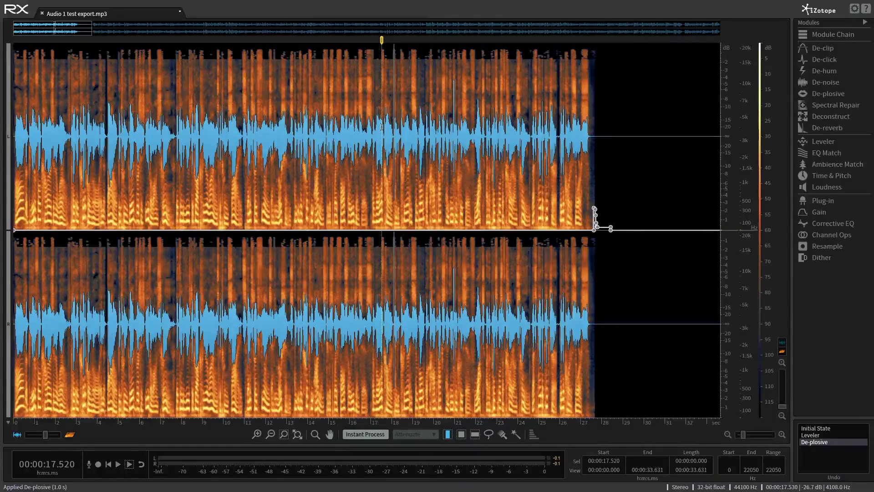
{"action": "left_click", "coordinate": [824, 64]}
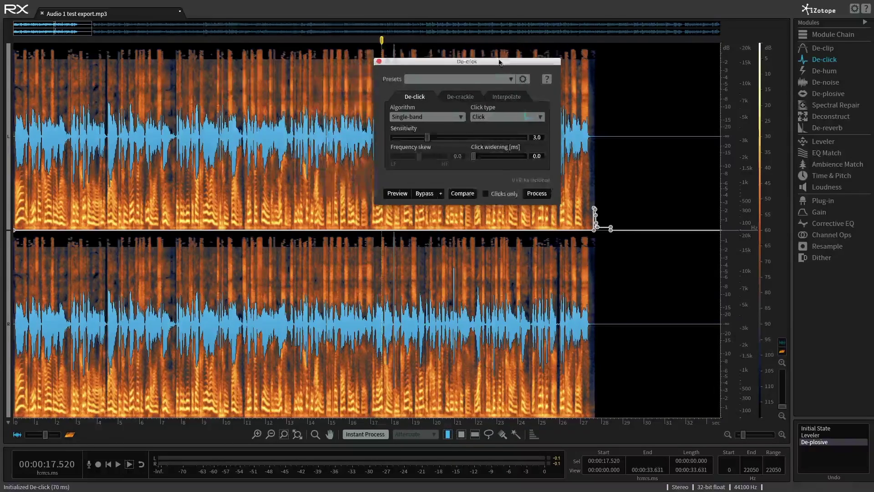
- Load De-click's 'Short digital clicks' preset, keep Click type as Click, and move the panel off the spectrogram
{"action": "left_click_drag", "start_coordinate": [501, 61], "coordinate": [262, 18]}
{"action": "left_click", "coordinate": [272, 37]}
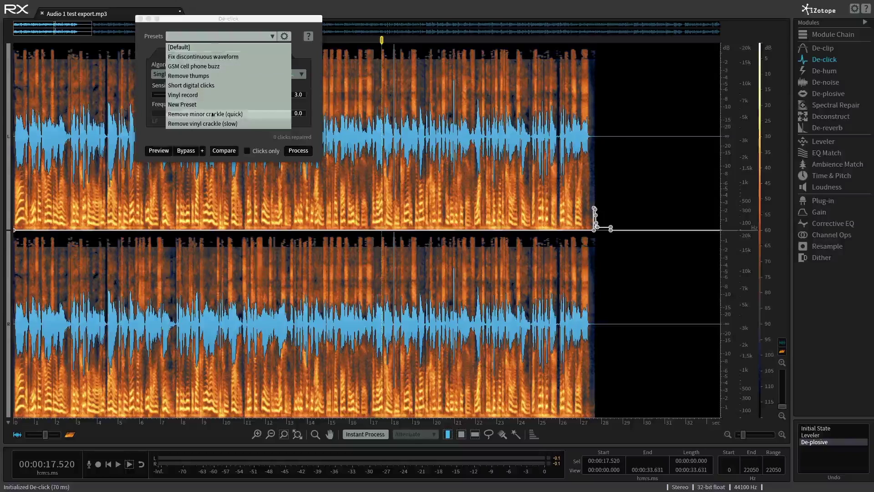
{"action": "left_click", "coordinate": [210, 90]}
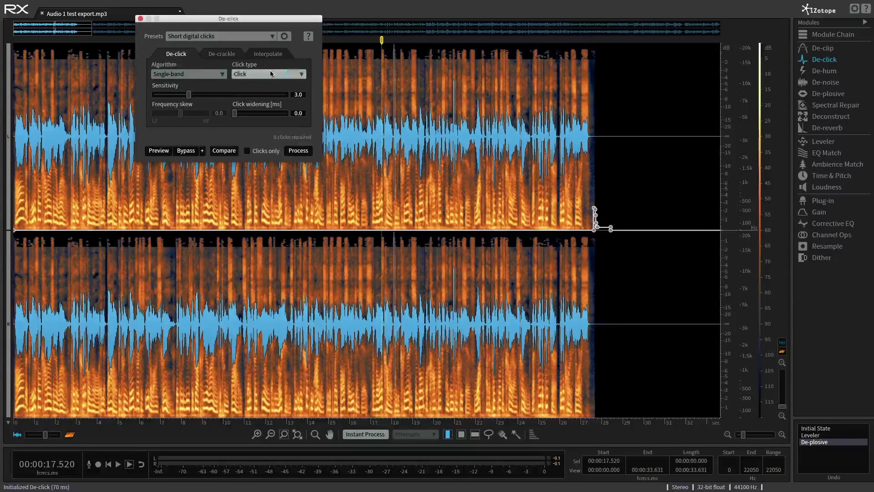
{"action": "left_click", "coordinate": [273, 74]}
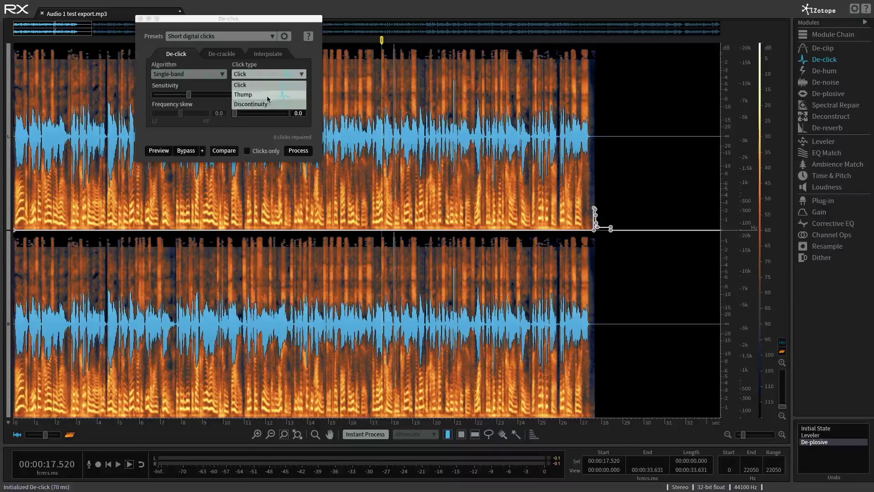
{"action": "left_click", "coordinate": [267, 85]}
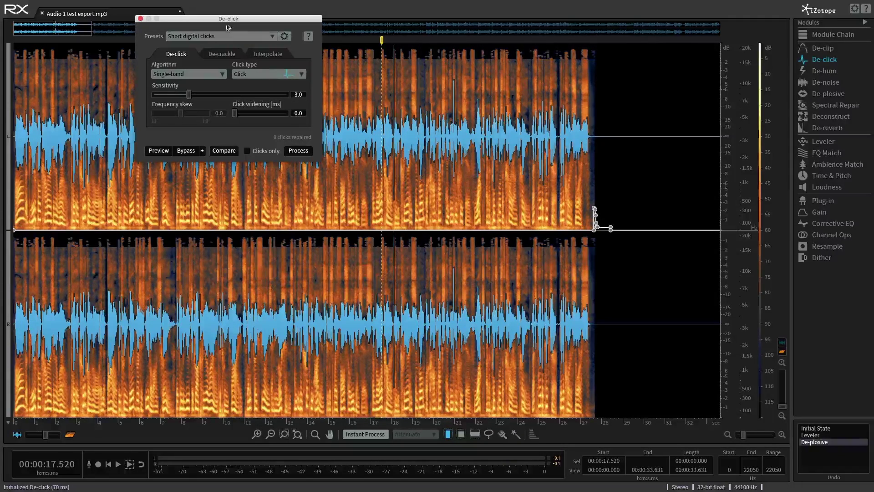
{"action": "left_click_drag", "start_coordinate": [229, 19], "coordinate": [168, 18]}
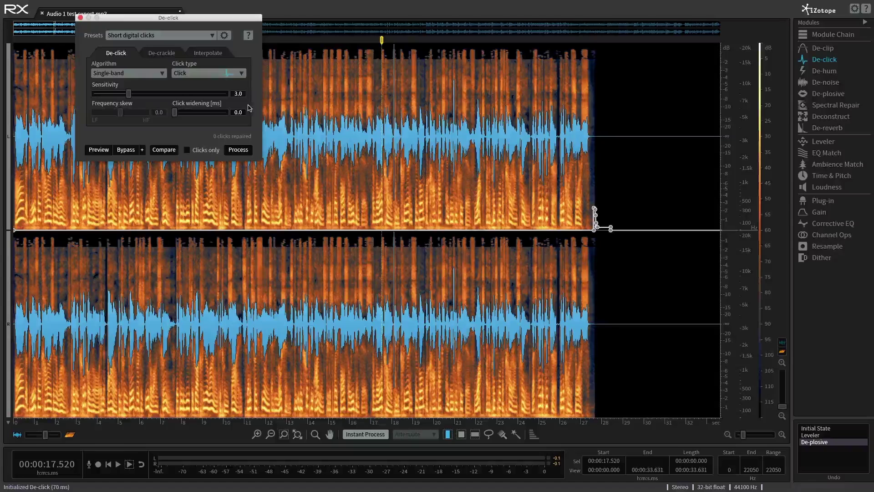
{"action": "left_click", "coordinate": [322, 141]}
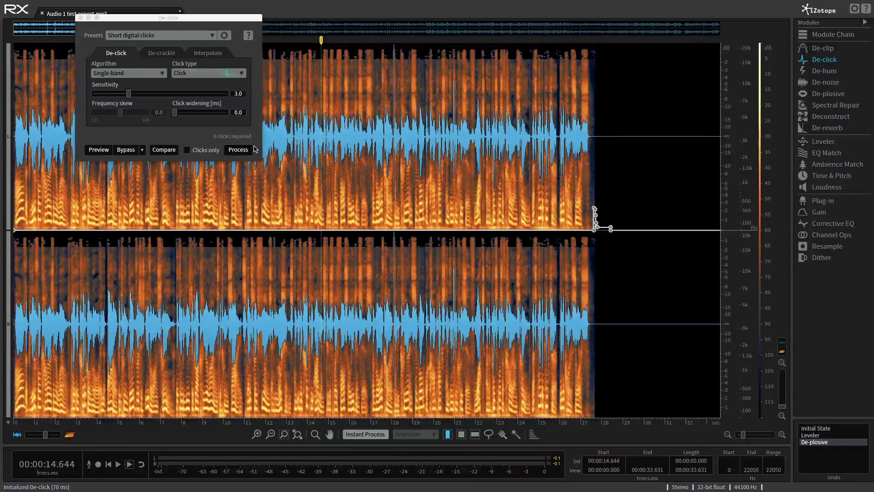
- Compare the de-click preview with the original audio around 16 seconds
{"action": "left_click", "coordinate": [97, 152]}
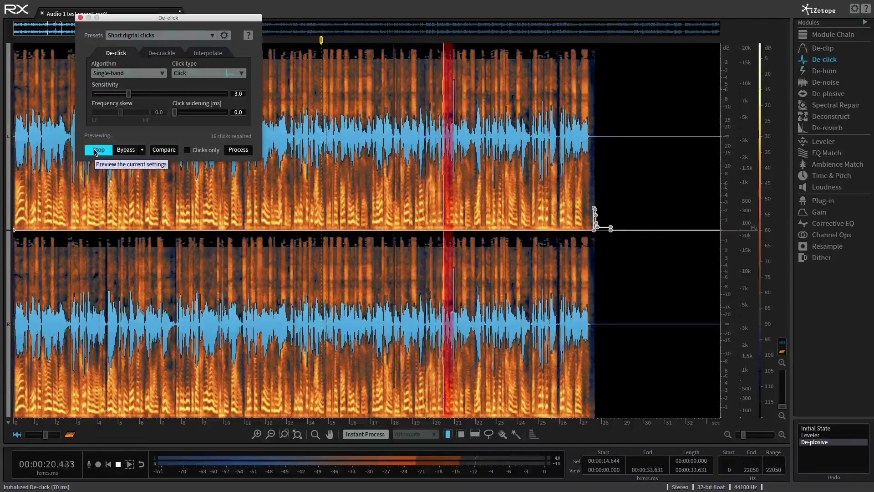
{"action": "left_click", "coordinate": [98, 150]}
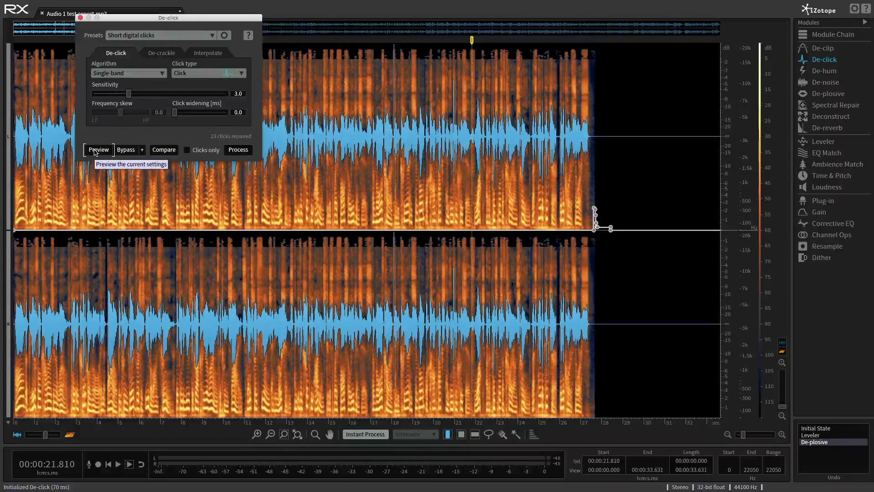
{"action": "left_click", "coordinate": [354, 123]}
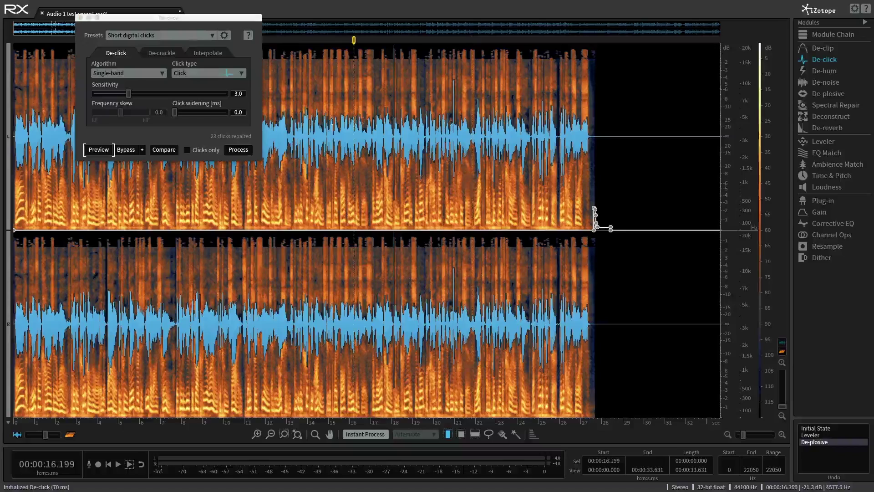
{"action": "key", "text": "space"}
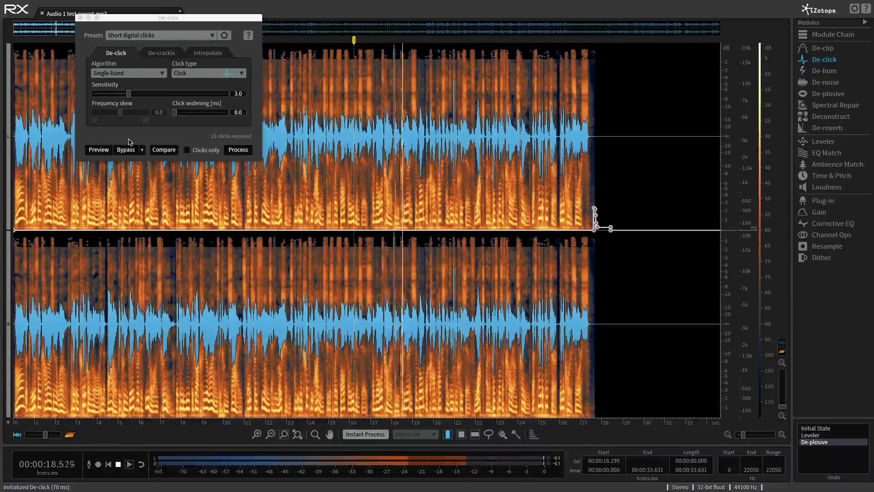
{"action": "key", "text": "space"}
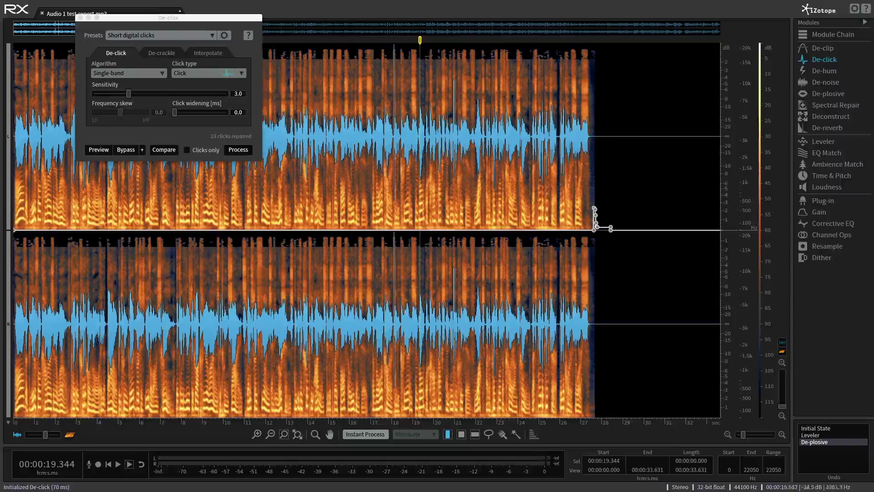
{"action": "left_click", "coordinate": [346, 114]}
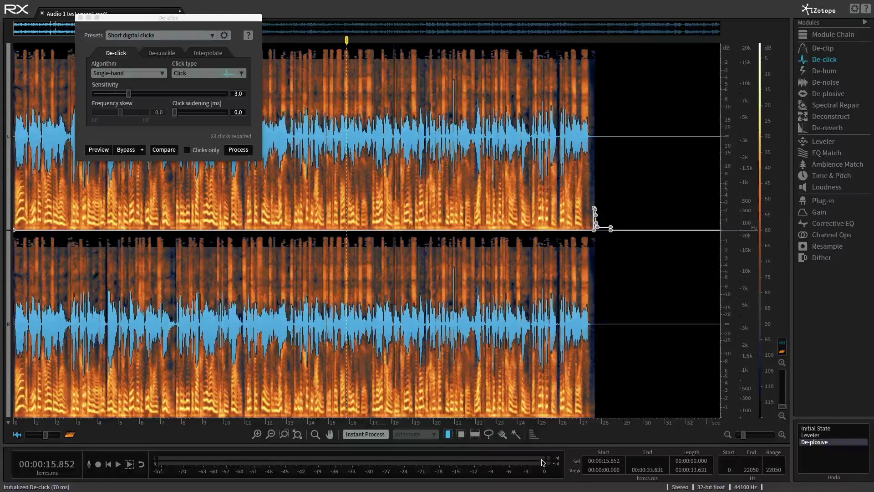
{"action": "left_click", "coordinate": [97, 151]}
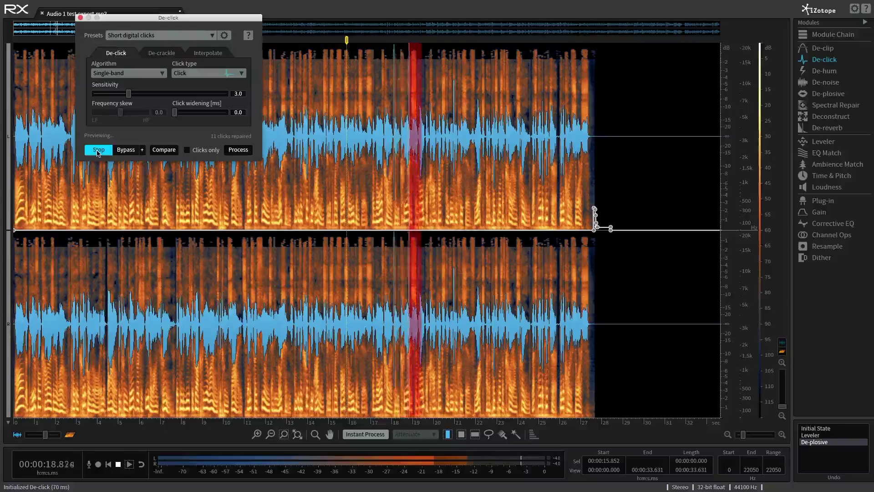
{"action": "left_click", "coordinate": [98, 152]}
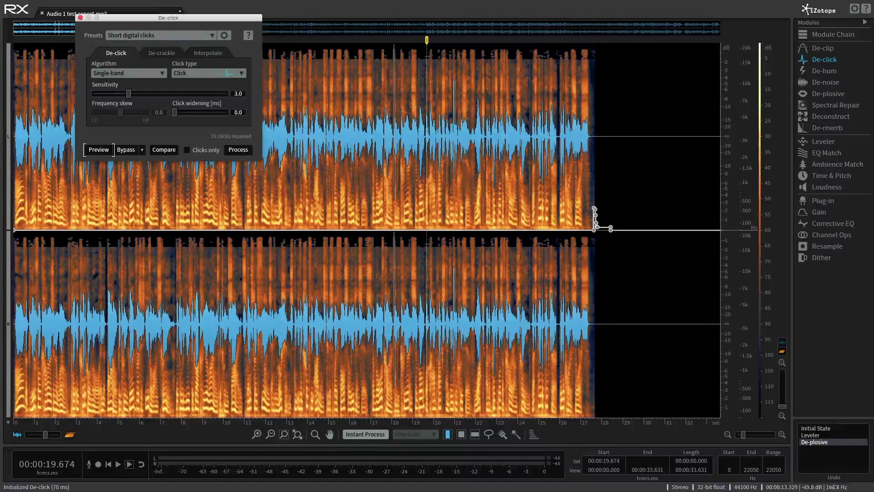
- Play the original from 14 seconds, then preview the de-click repair from 15 seconds
{"action": "left_click", "coordinate": [307, 128]}
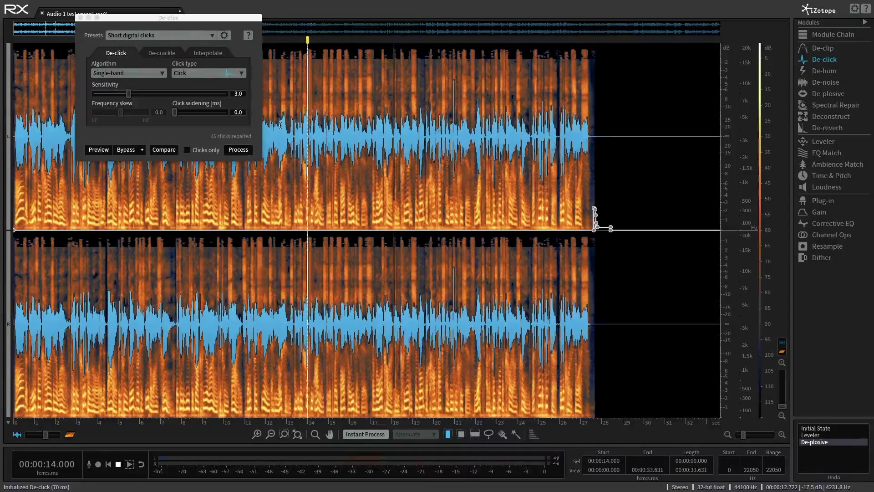
{"action": "key", "text": "space"}
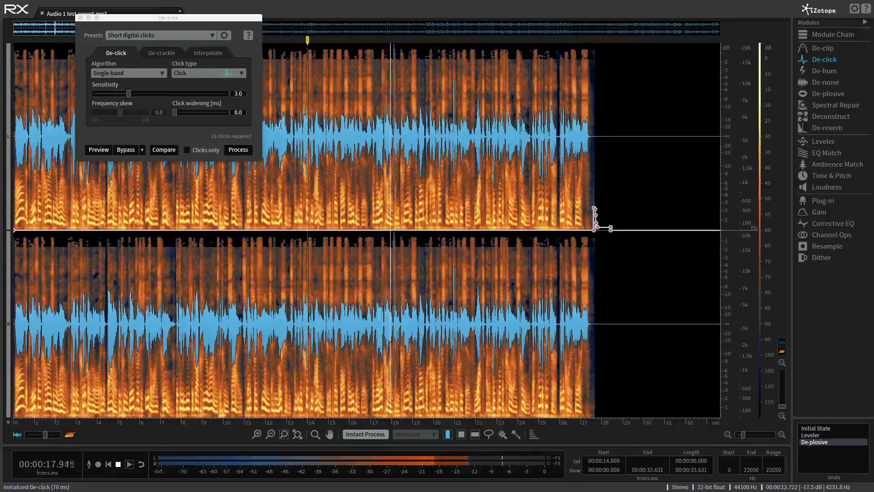
{"action": "key", "text": "space"}
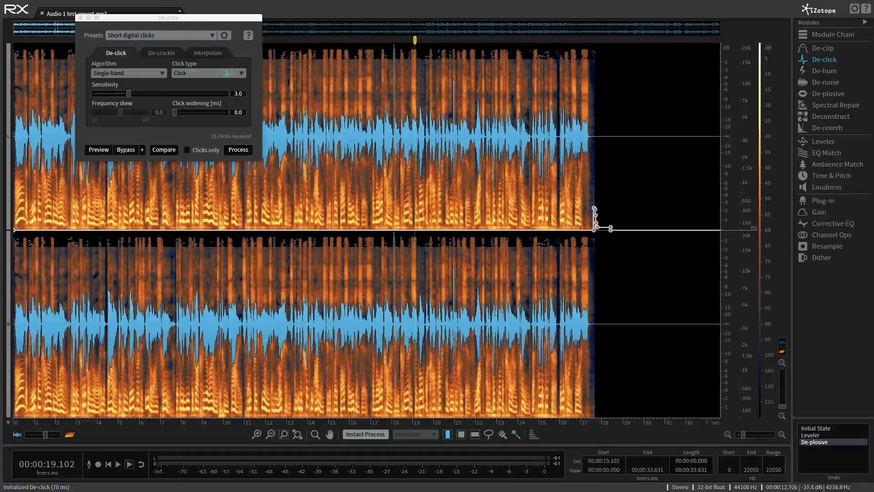
{"action": "left_click", "coordinate": [328, 138]}
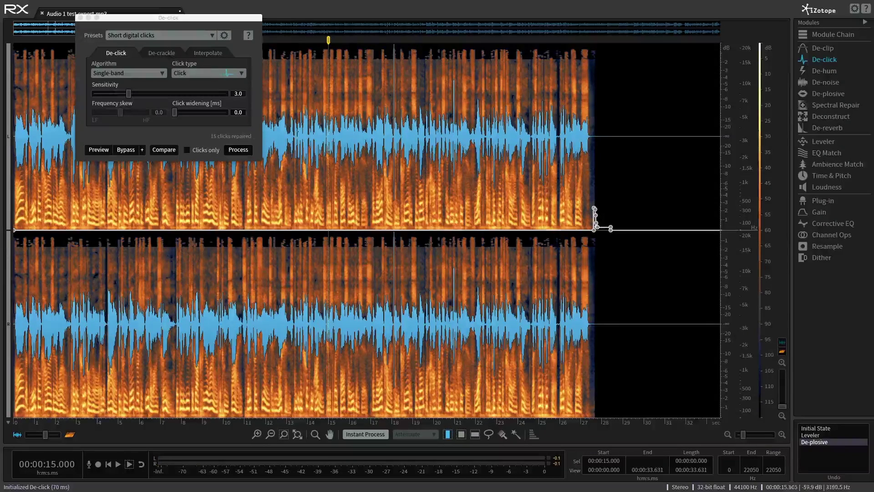
{"action": "left_click", "coordinate": [97, 150]}
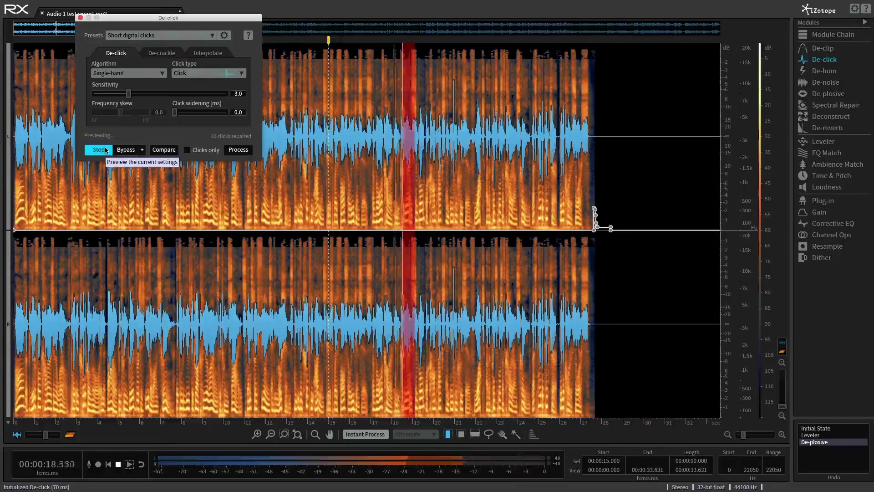
{"action": "left_click", "coordinate": [105, 150]}
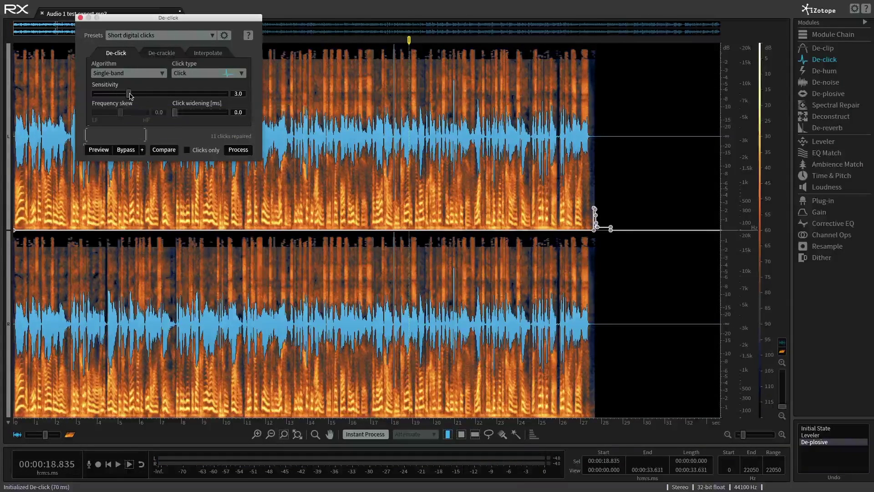
- Raise de-click sensitivity to 4.0 and preview the result
{"action": "left_click_drag", "start_coordinate": [141, 96], "coordinate": [142, 95]}
{"action": "left_click", "coordinate": [95, 152]}
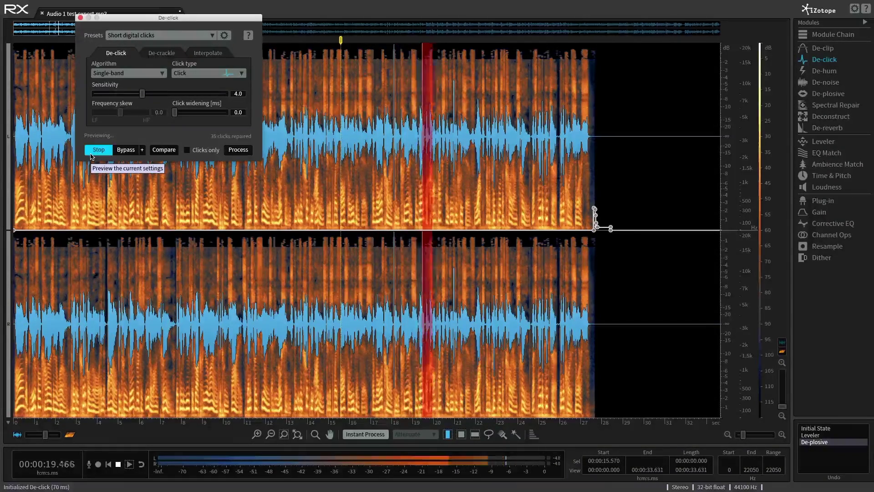
{"action": "left_click", "coordinate": [91, 154]}
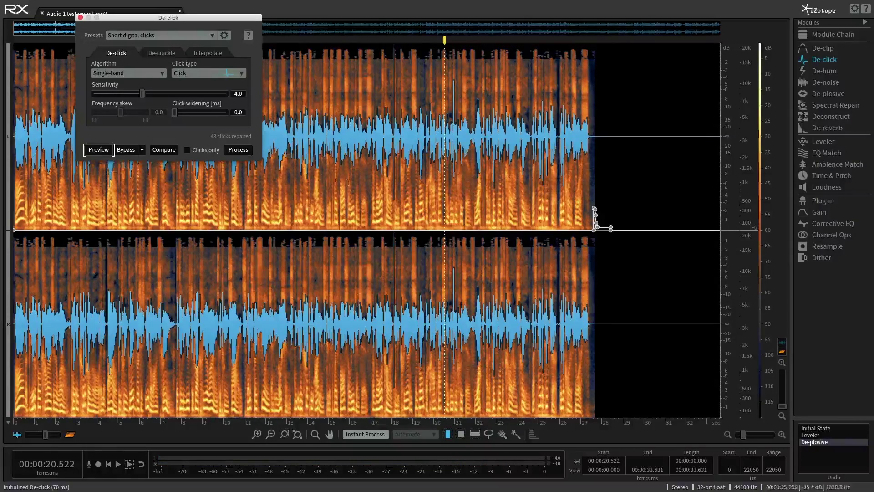
- De-click the speech from 16.653 to 27.730 s and close the De-click module
{"action": "left_click_drag", "start_coordinate": [601, 342], "coordinate": [363, 230]}
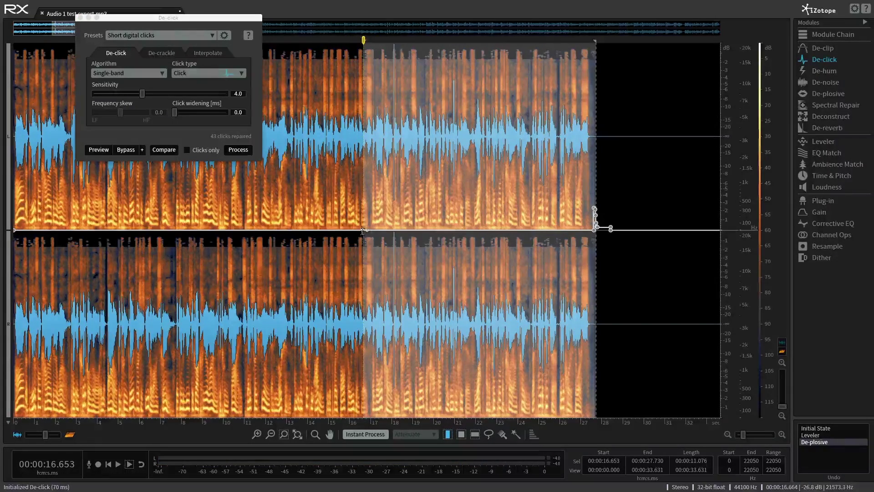
{"action": "left_click", "coordinate": [238, 149]}
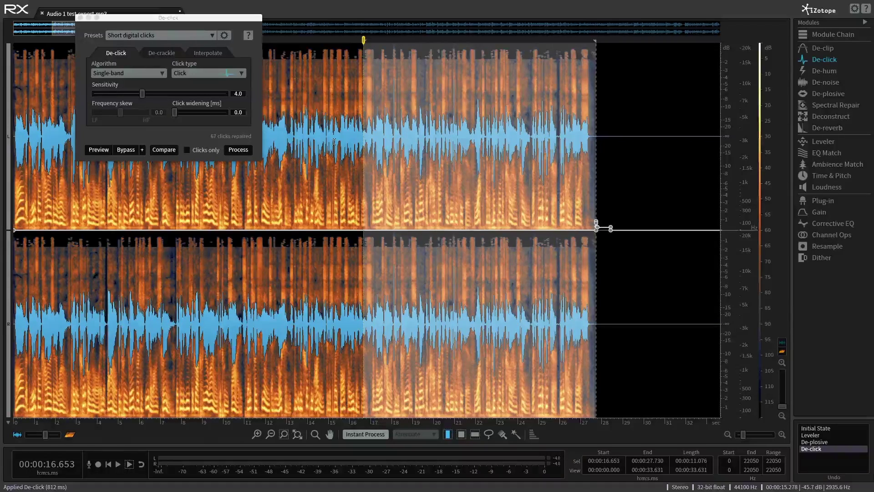
{"action": "left_click", "coordinate": [78, 18]}
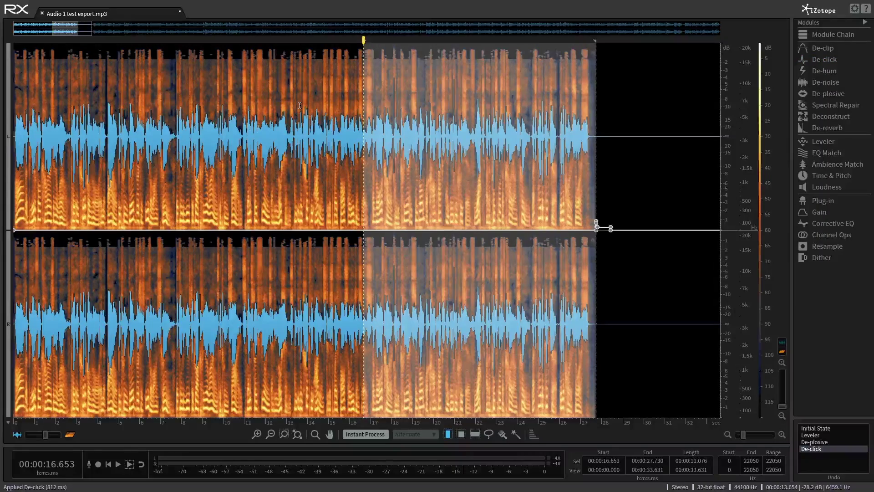
- Clear the time selection and load the 'General Enhance' preset in Corrective EQ
{"action": "left_click", "coordinate": [640, 148]}
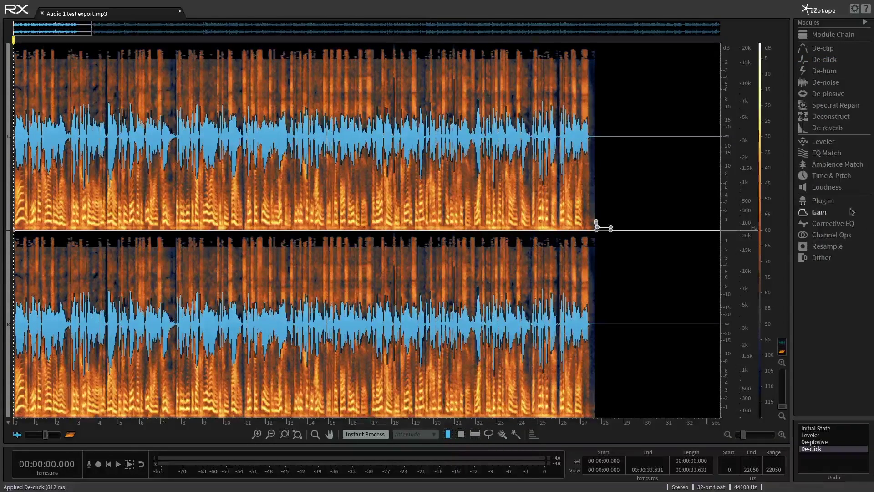
{"action": "left_click", "coordinate": [827, 223]}
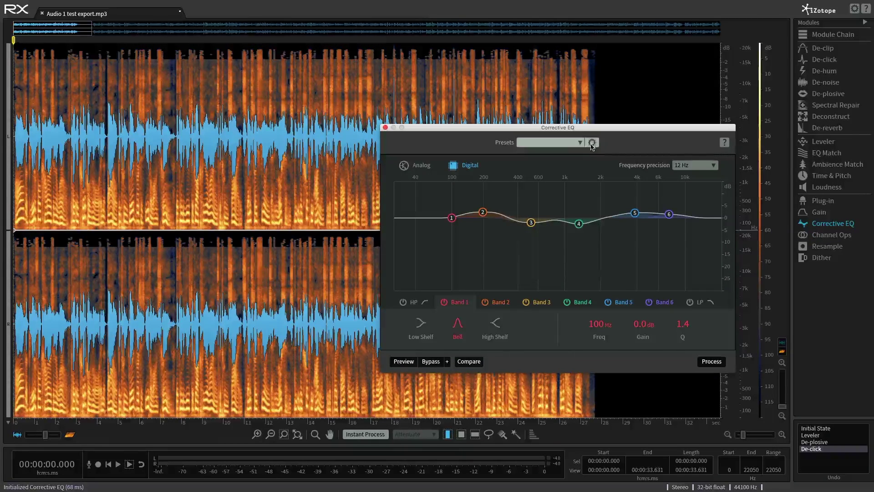
{"action": "left_click", "coordinate": [580, 143]}
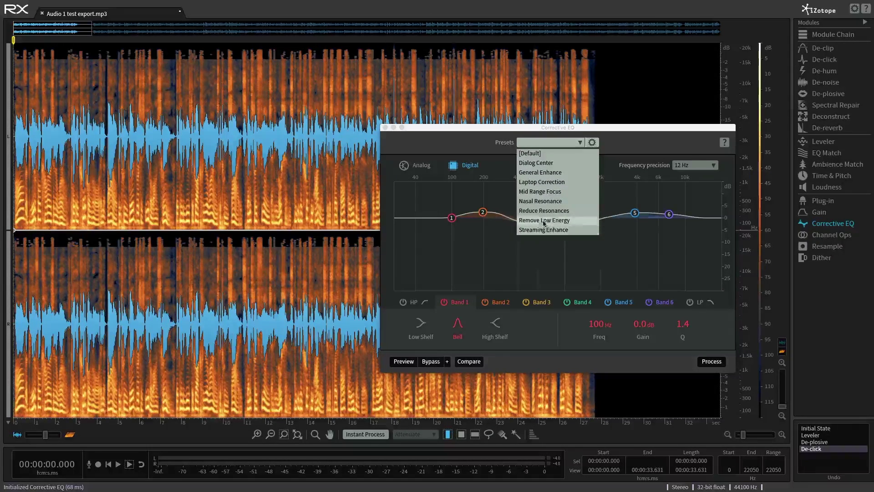
{"action": "left_click", "coordinate": [551, 173]}
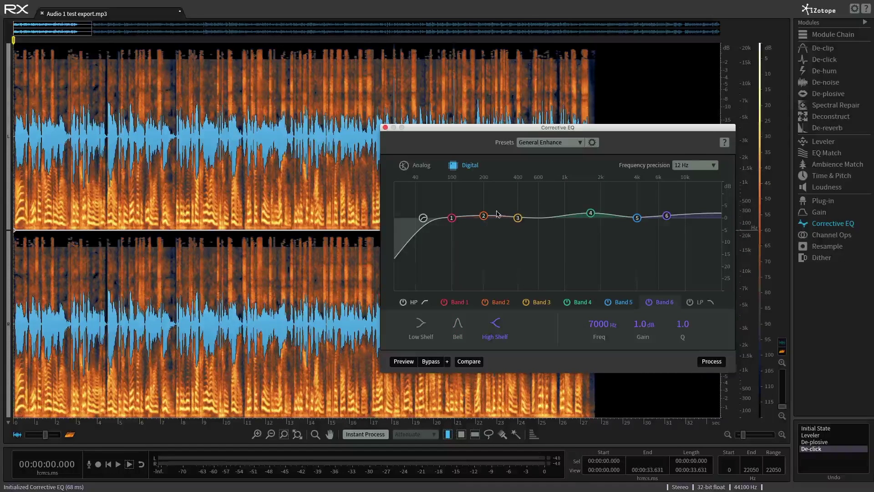
- Cut band 3 near 425 Hz, boost band 1 at 99 Hz by 1.5 dB, and preview with bypass
{"action": "left_click_drag", "start_coordinate": [518, 218], "coordinate": [519, 226]}
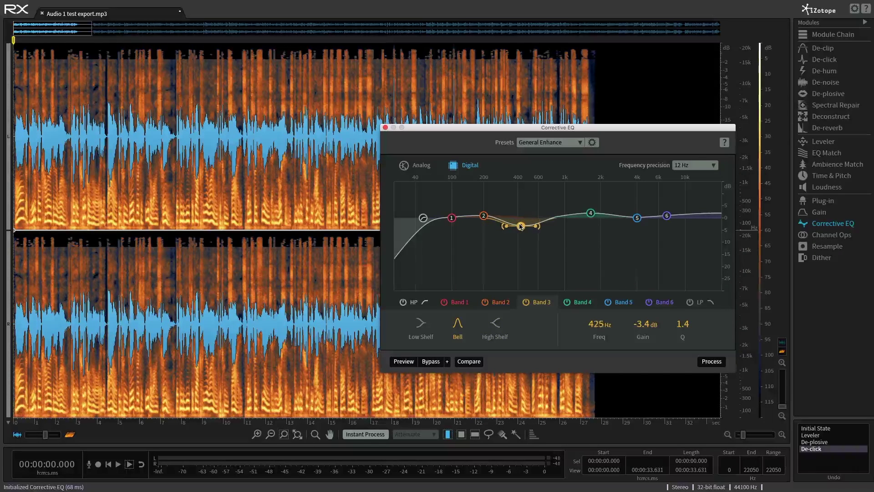
{"action": "left_click", "coordinate": [451, 217]}
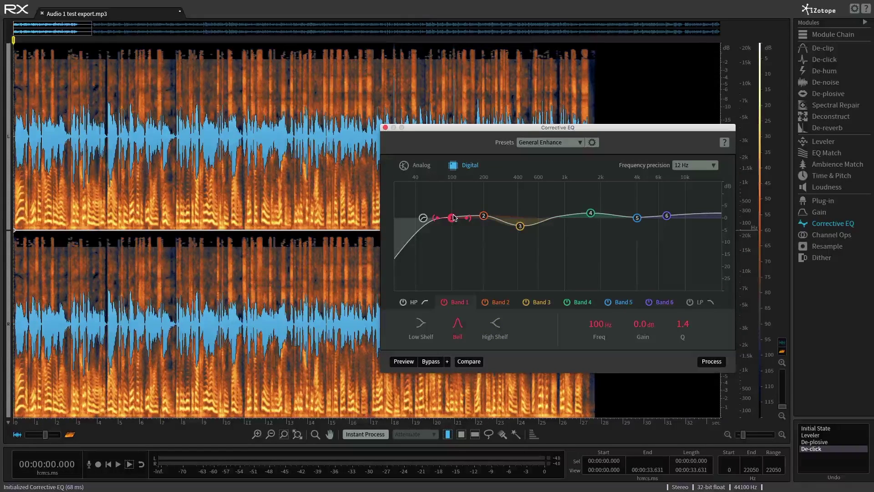
{"action": "left_click_drag", "start_coordinate": [453, 218], "coordinate": [453, 213]}
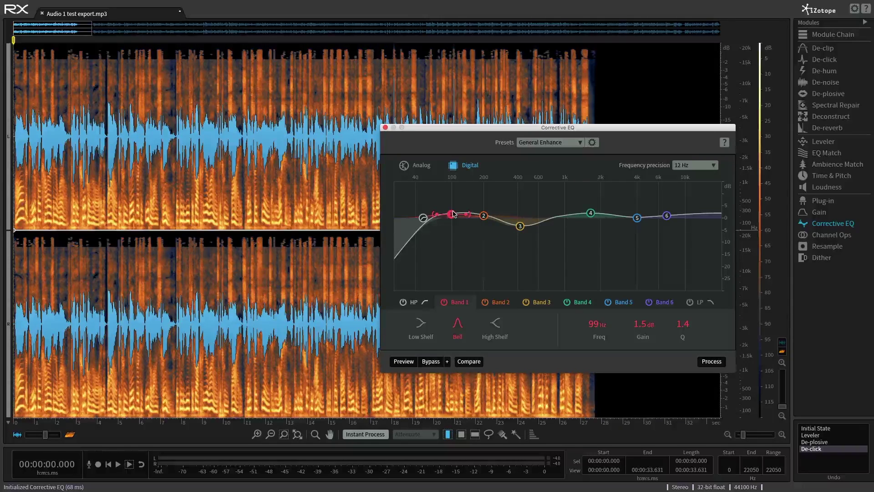
{"action": "left_click", "coordinate": [331, 107]}
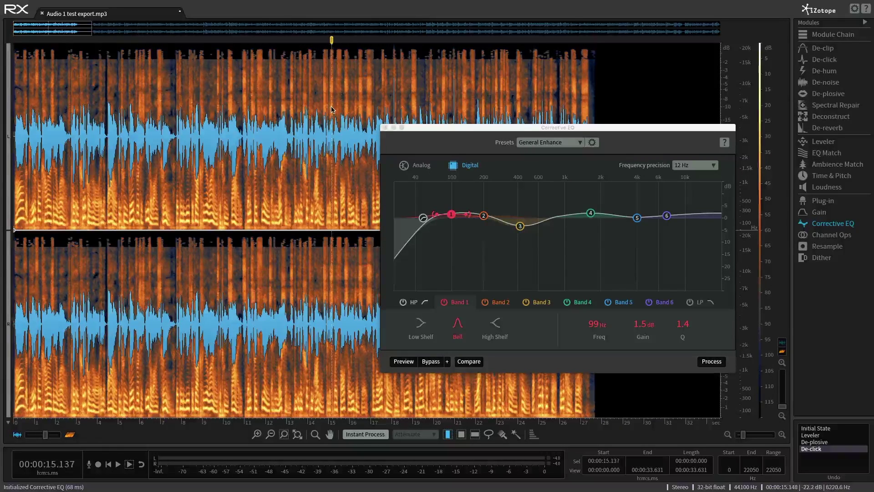
{"action": "left_click", "coordinate": [405, 363]}
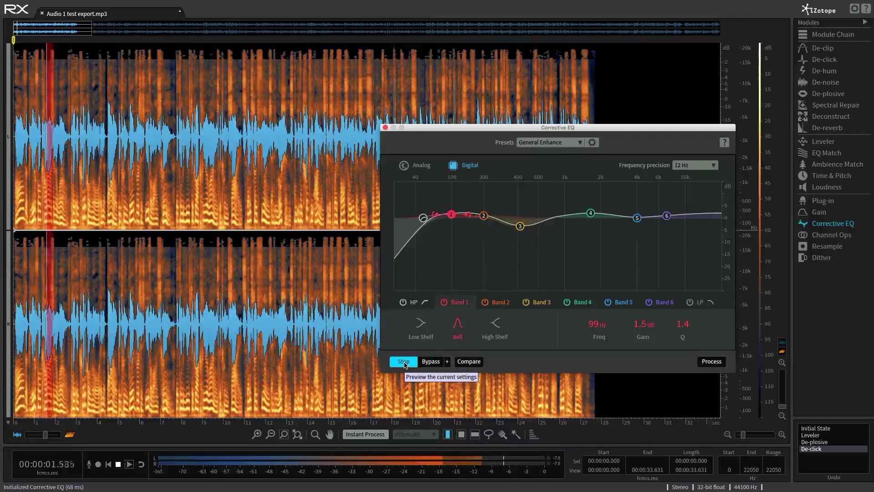
{"action": "left_click", "coordinate": [431, 362]}
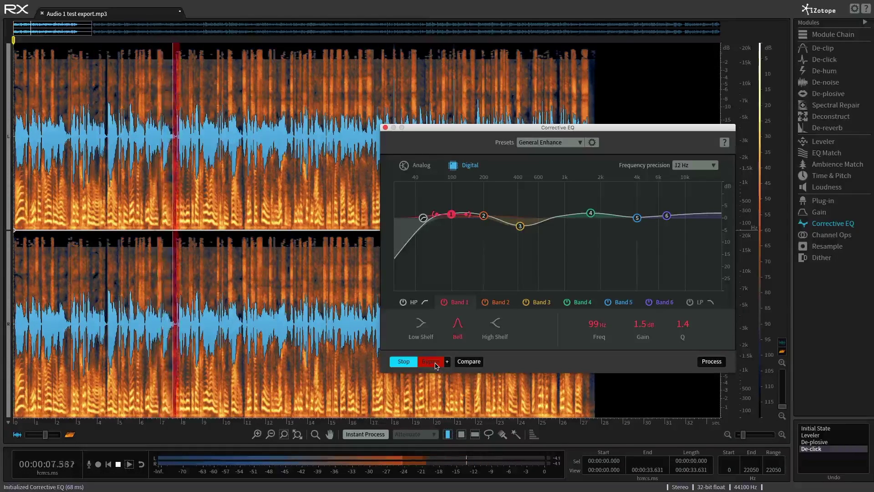
{"action": "left_click", "coordinate": [432, 362]}
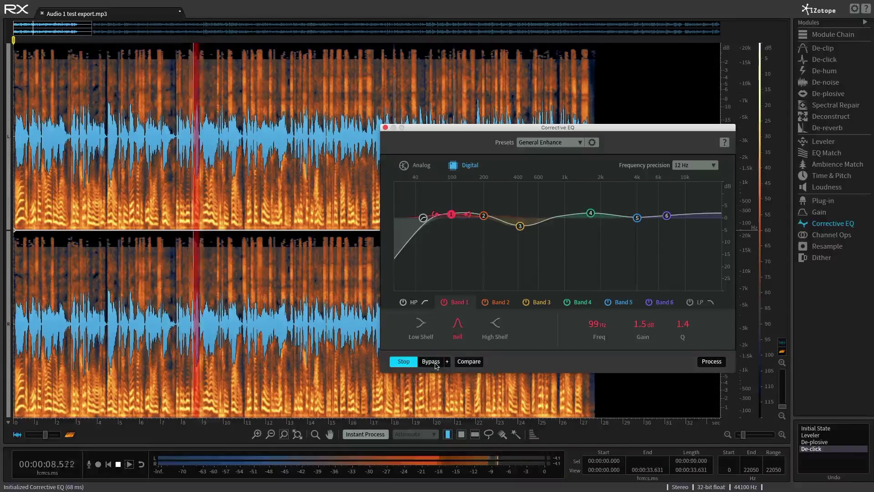
- Lower band 4 to -2.6 dB at 1645 Hz and compare against the bypassed sound
{"action": "left_click", "coordinate": [668, 216]}
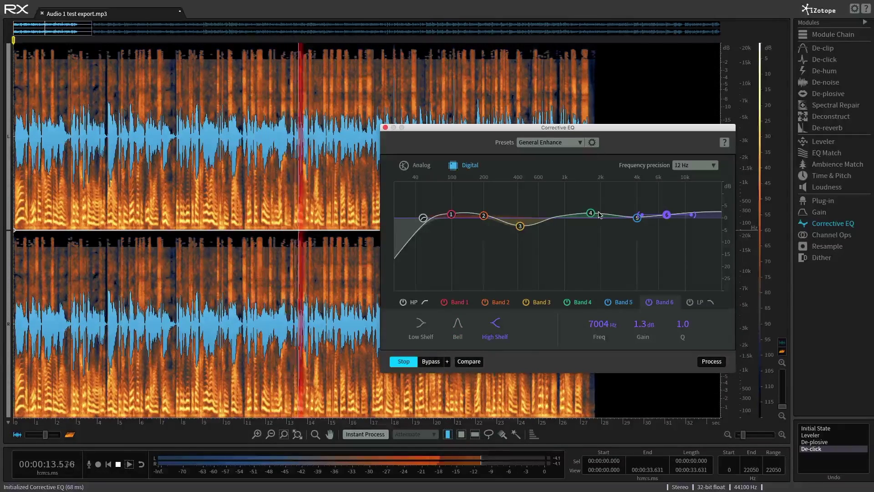
{"action": "mouse_move", "coordinate": [591, 213]}
{"action": "left_mouse_down"}
{"action": "mouse_move", "coordinate": [595, 234]}
{"action": "mouse_move", "coordinate": [591, 226]}
{"action": "left_mouse_up"}
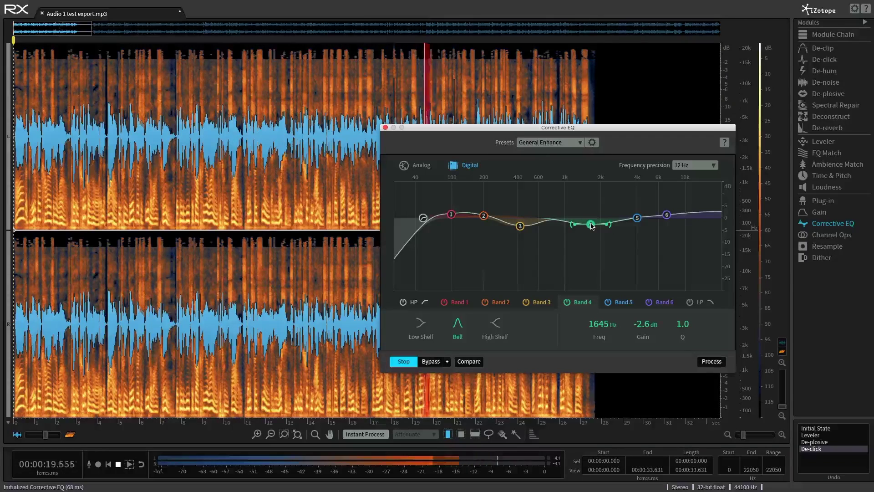
{"action": "left_click", "coordinate": [430, 362]}
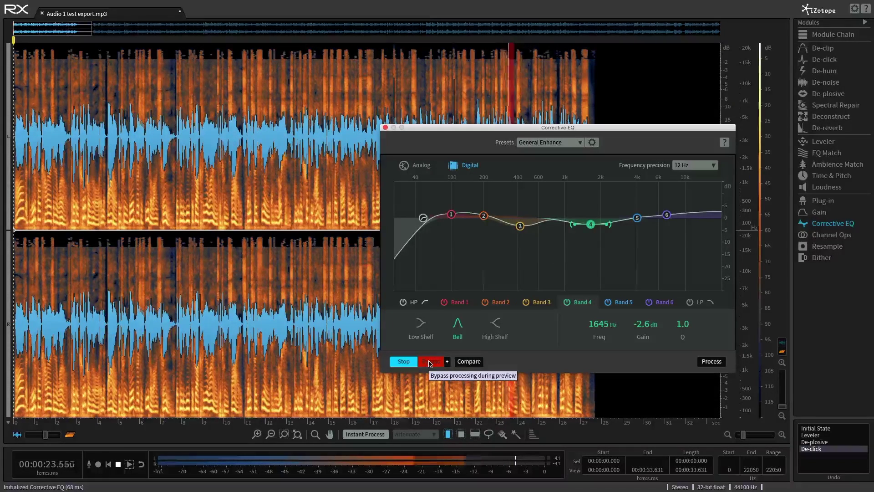
{"action": "left_click", "coordinate": [430, 362]}
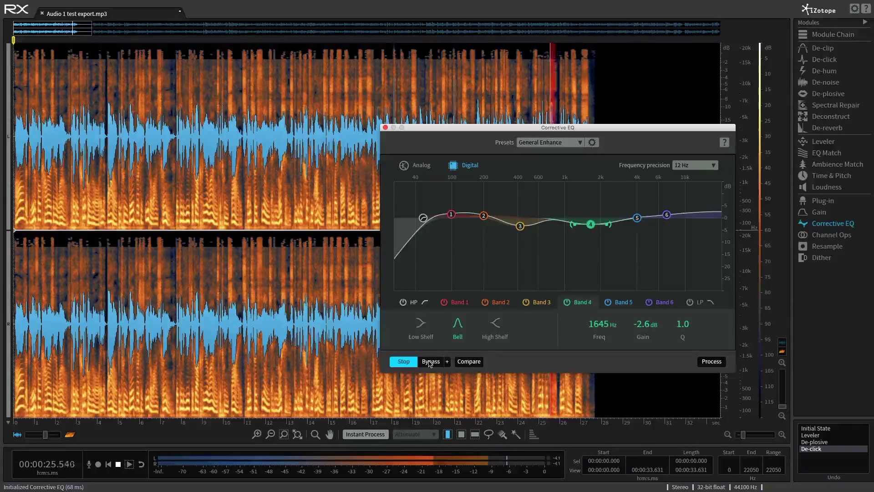
- Stop the preview, return to the start, and select the whole voice-over
{"action": "key", "text": "space"}
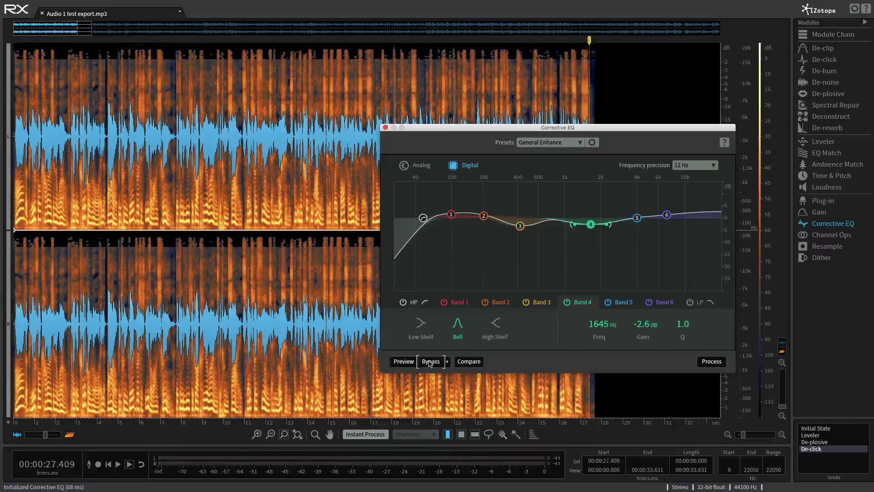
{"action": "key", "text": "Home"}
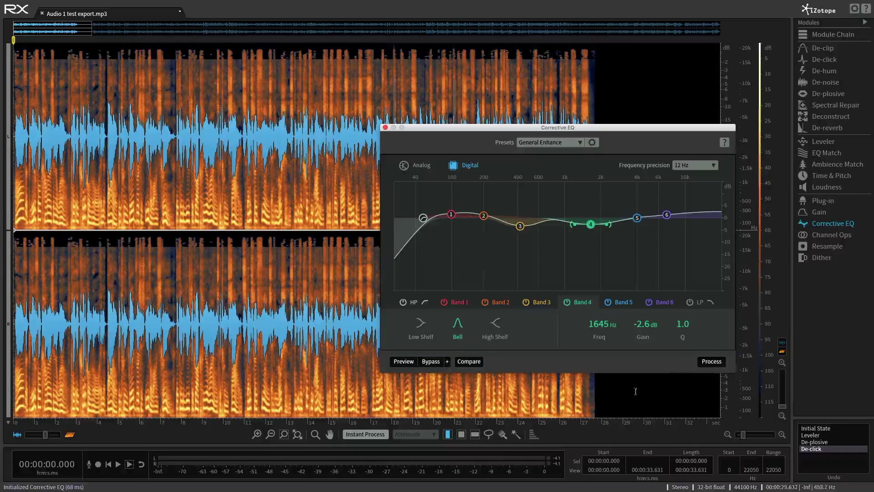
{"action": "left_click_drag", "start_coordinate": [636, 391], "coordinate": [11, 228]}
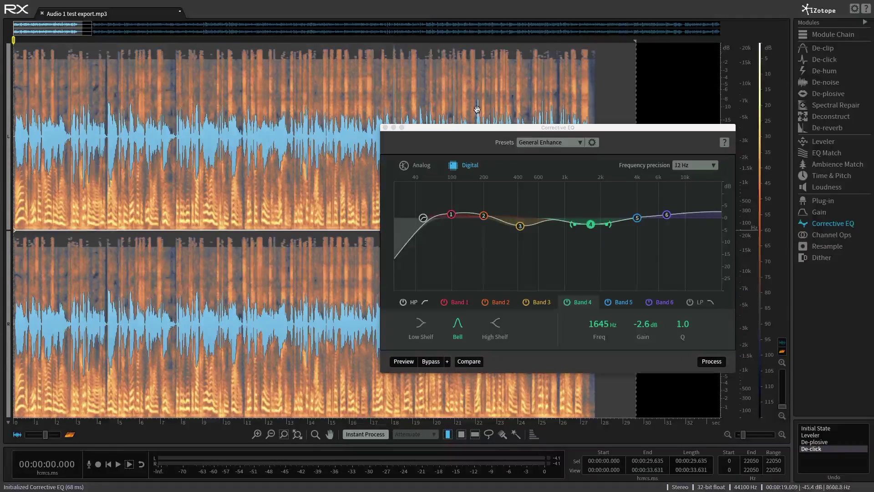
- Apply the EQ to the whole voice-over, then play back the original Initial State audio
{"action": "left_click", "coordinate": [720, 361]}
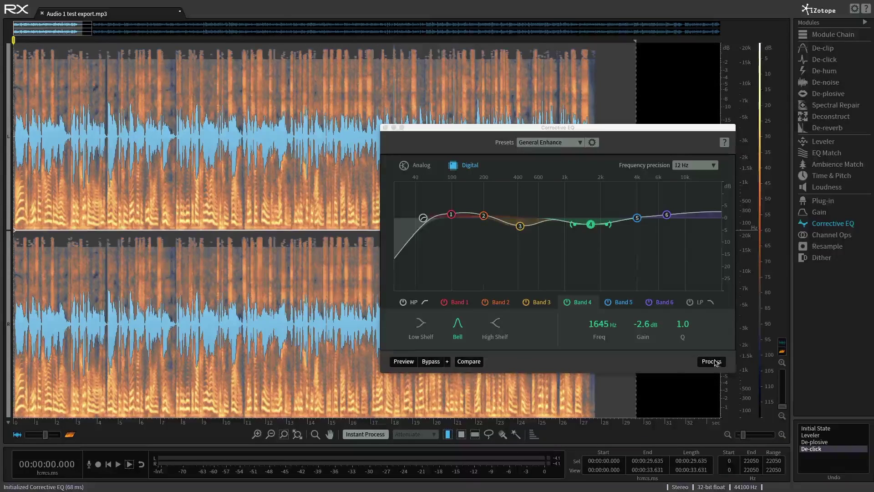
{"action": "left_click", "coordinate": [385, 129]}
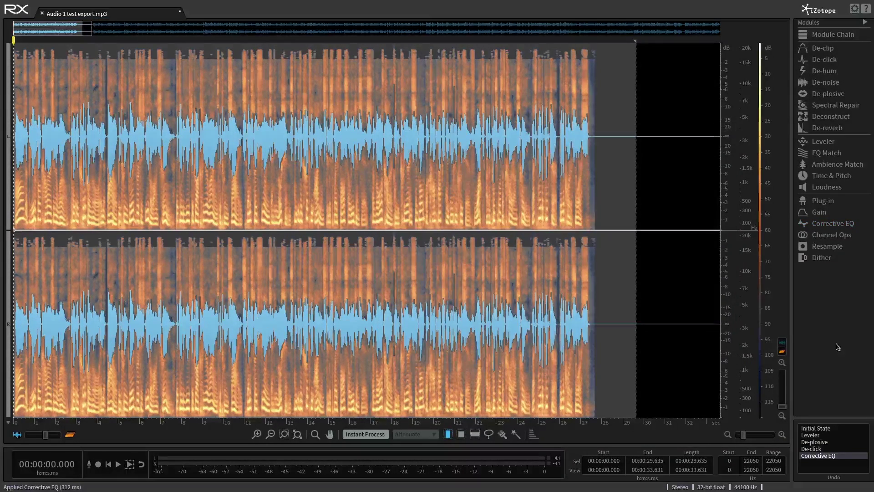
{"action": "left_click", "coordinate": [815, 429]}
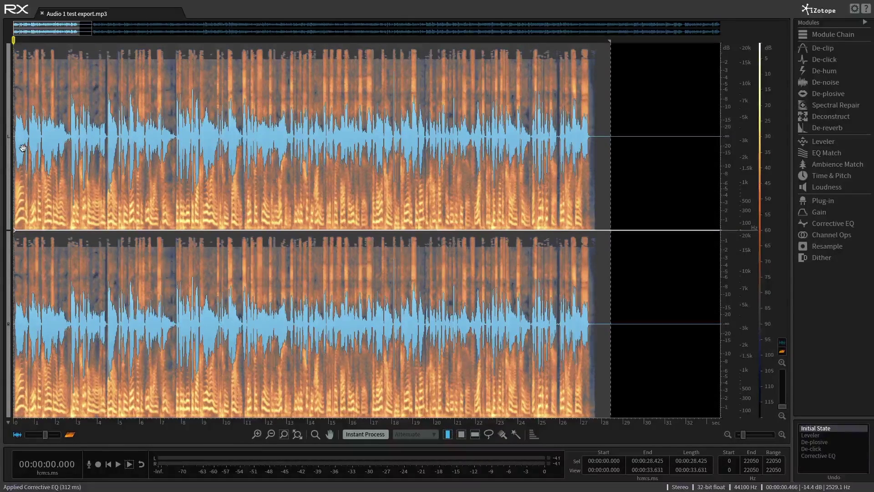
{"action": "key", "text": "space"}
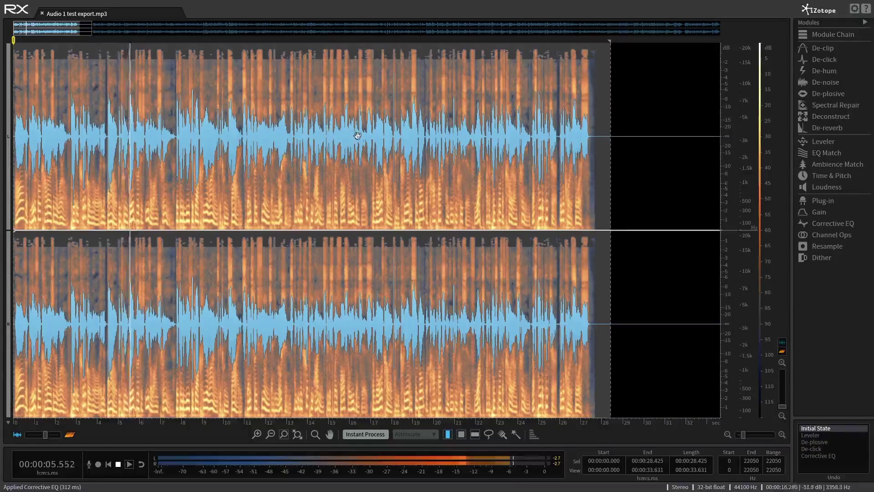
{"action": "left_click", "coordinate": [154, 135]}
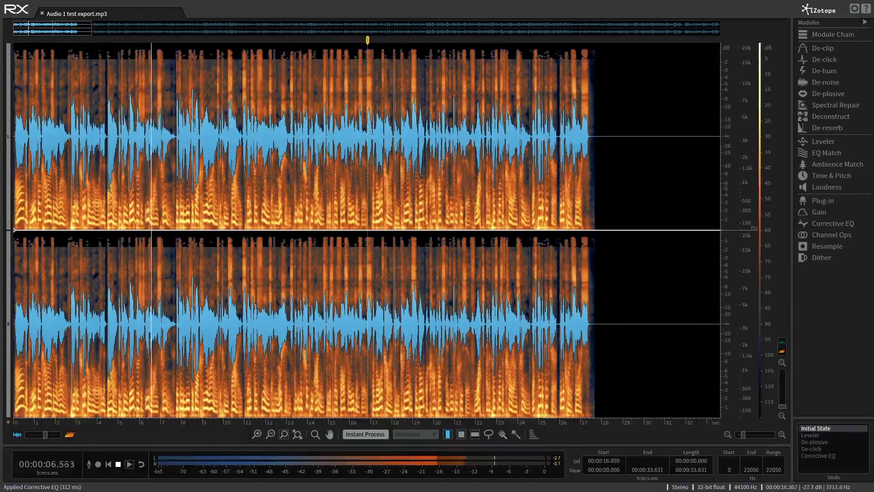
{"action": "left_click", "coordinate": [386, 54]}
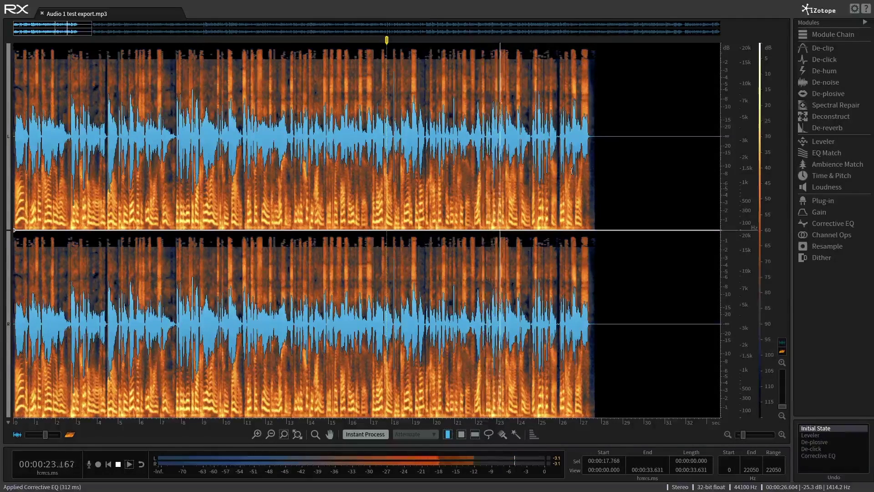
- Restore the Corrective EQ state and play the processed voice-over for comparison
{"action": "left_click", "coordinate": [818, 456]}
{"action": "key", "text": "space"}
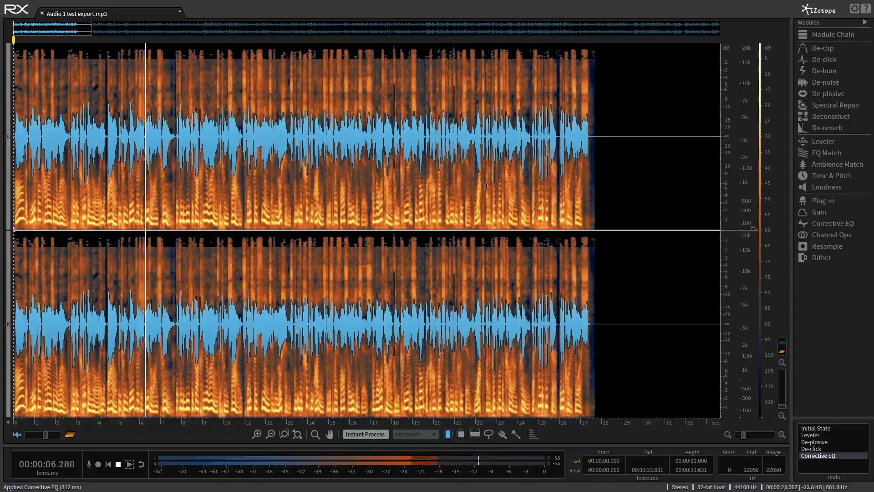
{"action": "left_click", "coordinate": [381, 39]}
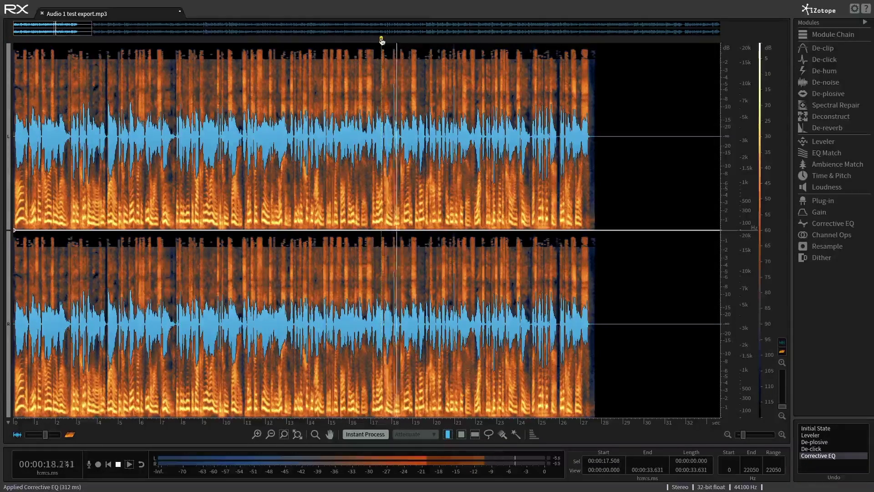
{"action": "left_click", "coordinate": [526, 40]}
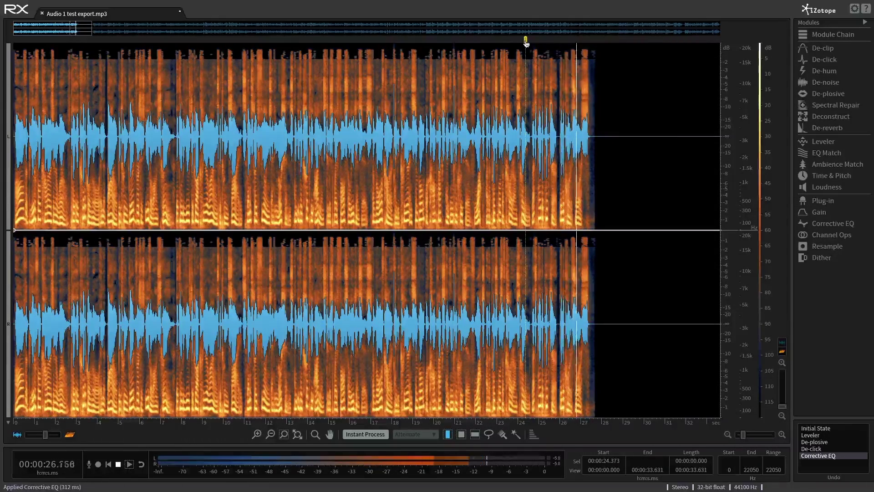
{"action": "key", "text": "space"}
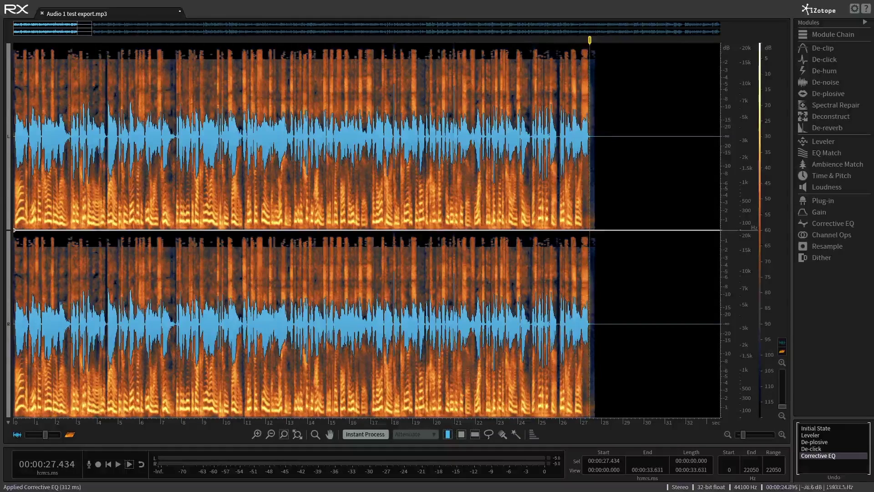